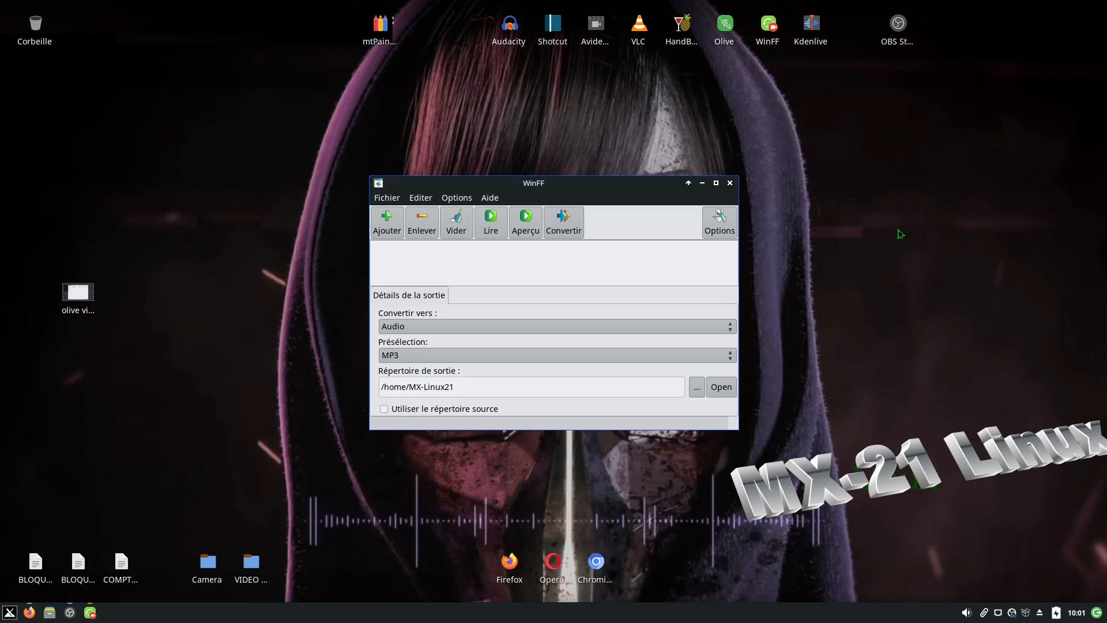
Step: Enlarge and reposition the WinFF window and add the "olive vidéo editor VS shotcut" MP4 from the desktop to the conversion list
left_click_drag(614, 190, 605, 138)
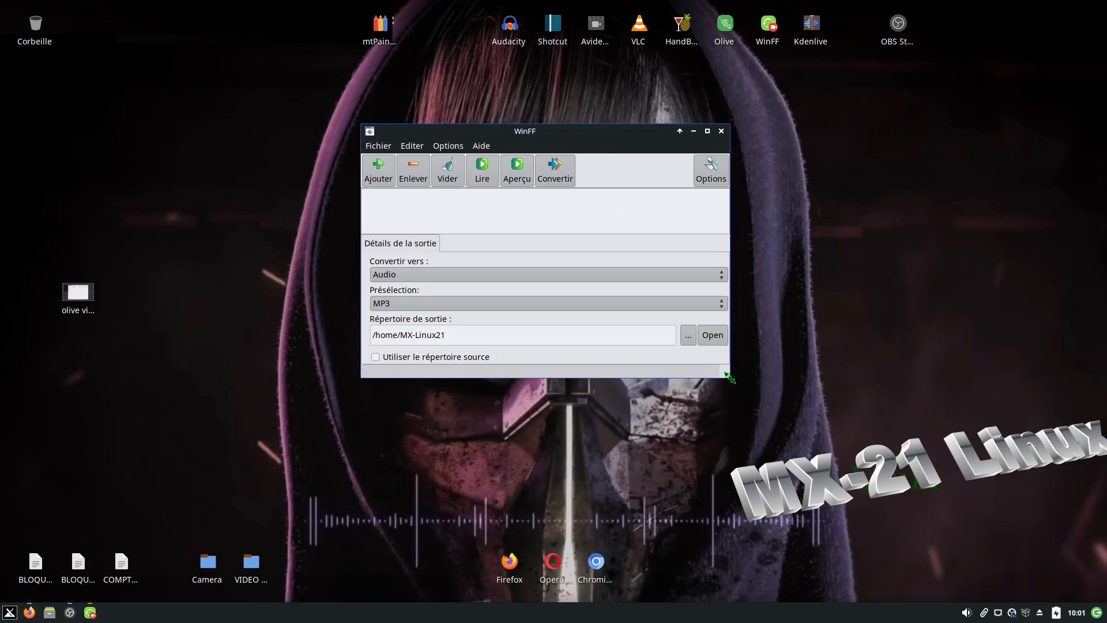
left_click_drag(732, 381, 871, 495)
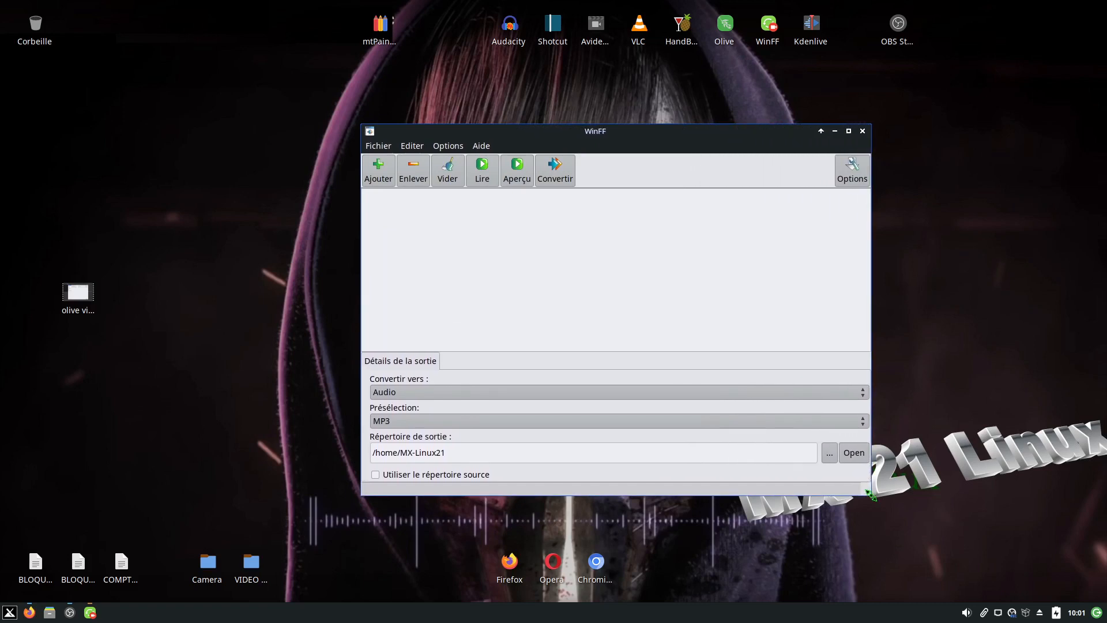
left_click_drag(634, 141, 686, 124)
left_click_drag(78, 293, 552, 205)
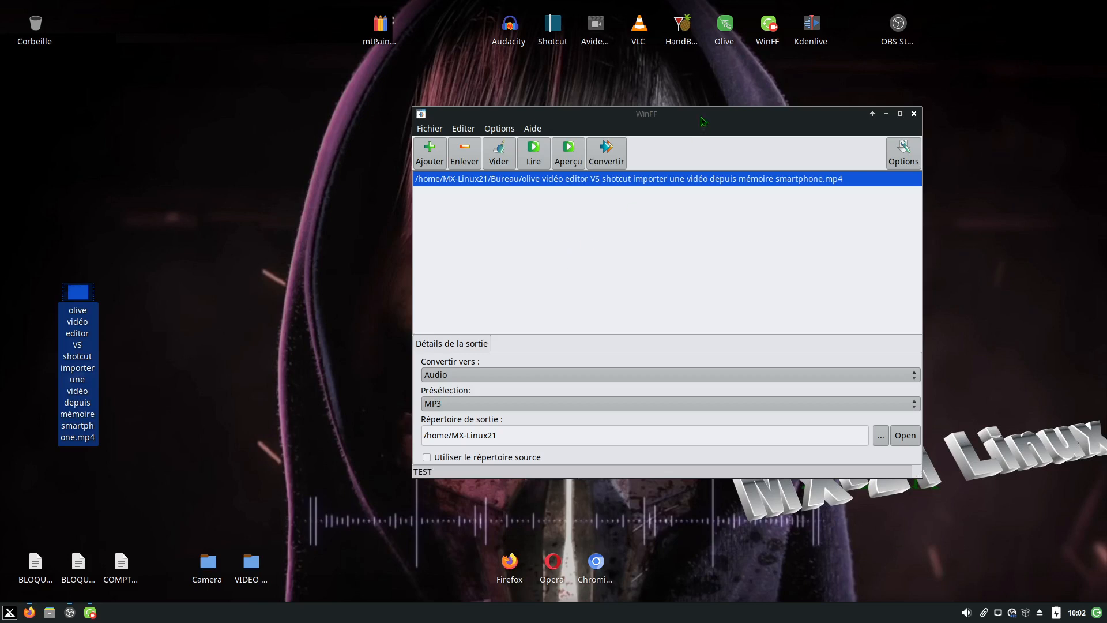
Step: Enable the display of WinFF's additional conversion options and deselect the video file on the desktop
left_click_drag(701, 115, 690, 107)
left_click(892, 147)
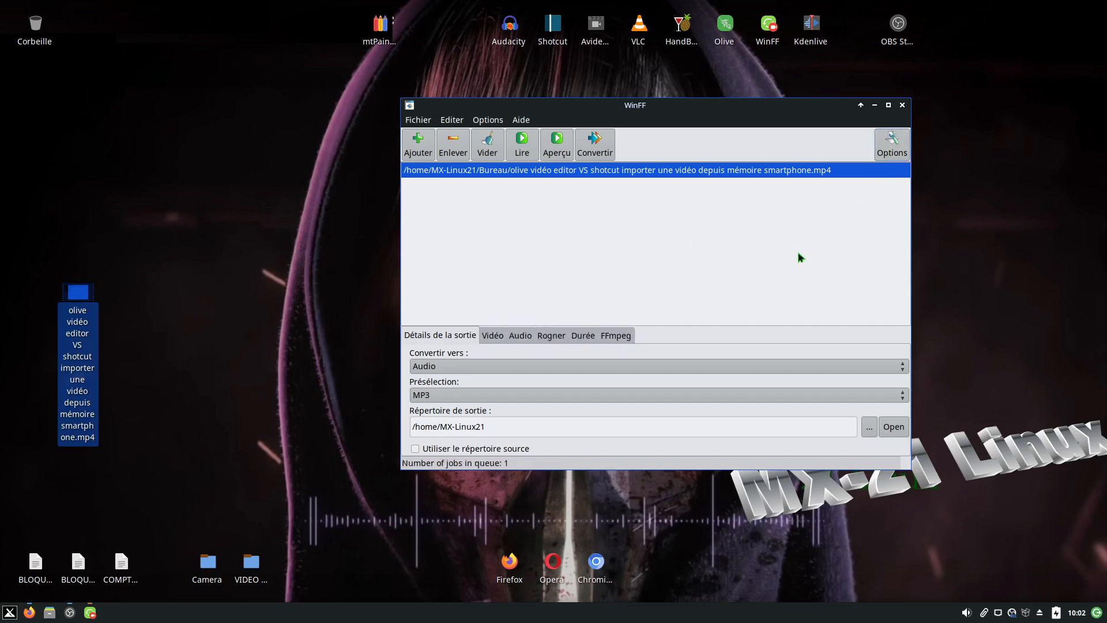
left_click(894, 150)
left_click(894, 151)
left_click(252, 302)
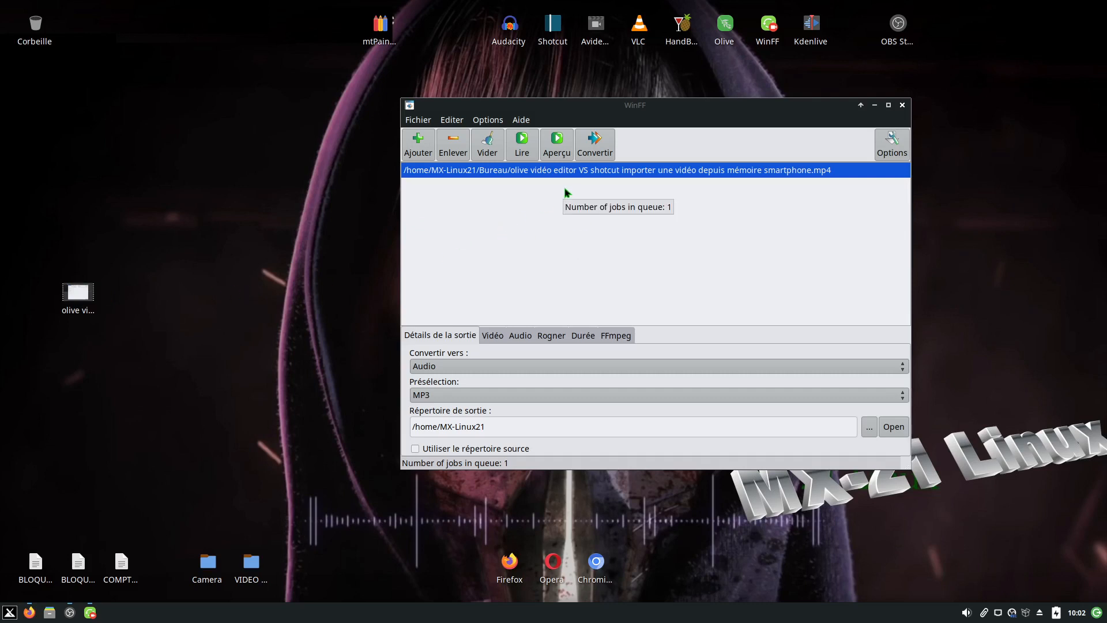
Step: Examine the Vidéo and Audio conversion settings, including bitrate, frequency and channel fields
left_click(493, 337)
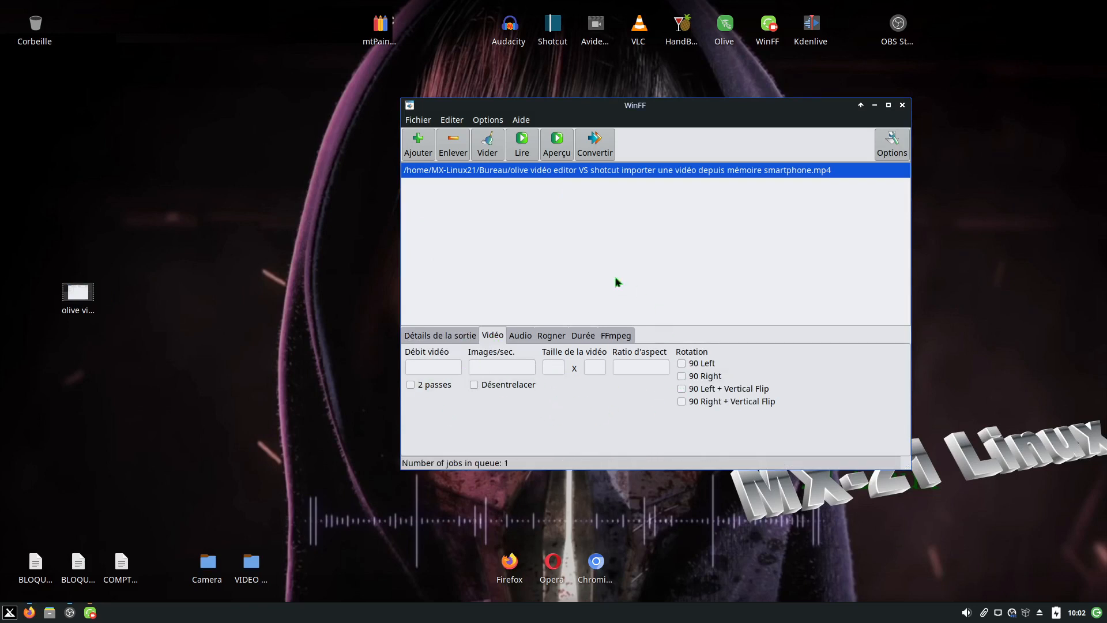
left_click(523, 336)
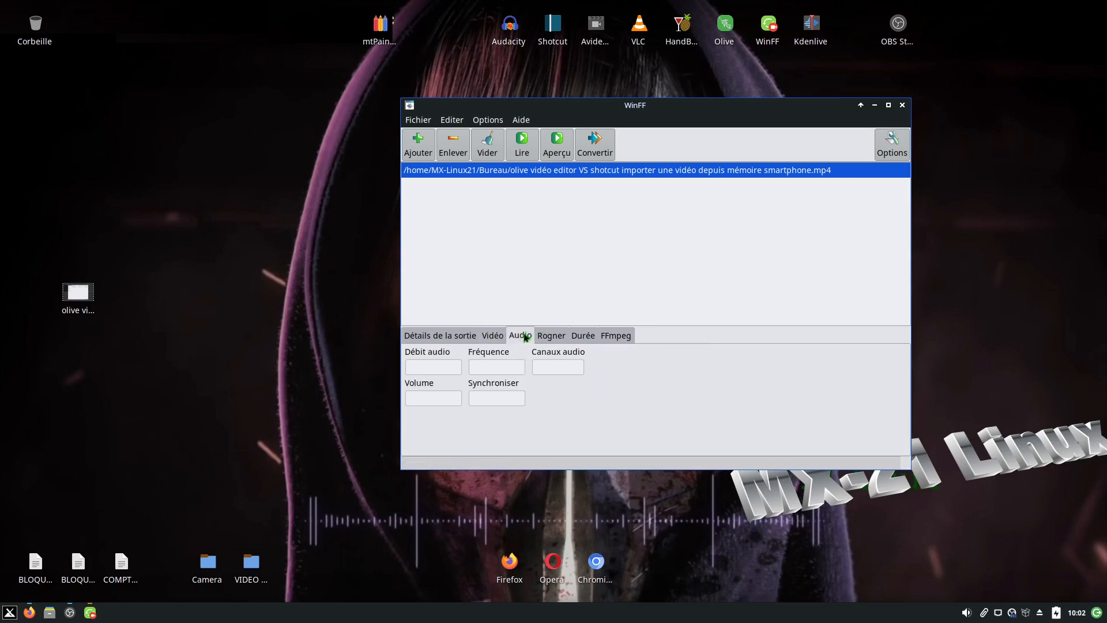
left_click(494, 336)
left_click(519, 338)
left_click(494, 337)
left_click(518, 337)
left_click(493, 337)
left_click(518, 338)
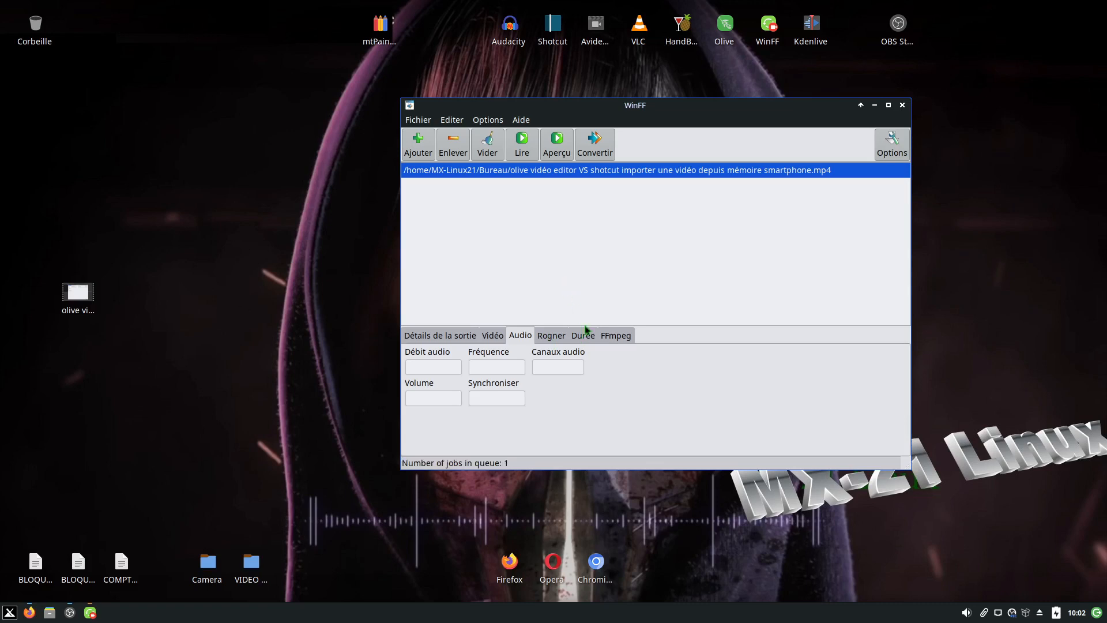
Step: Display the FFmpeg command line and enlarge the window to examine the full first-pass command
left_click(612, 335)
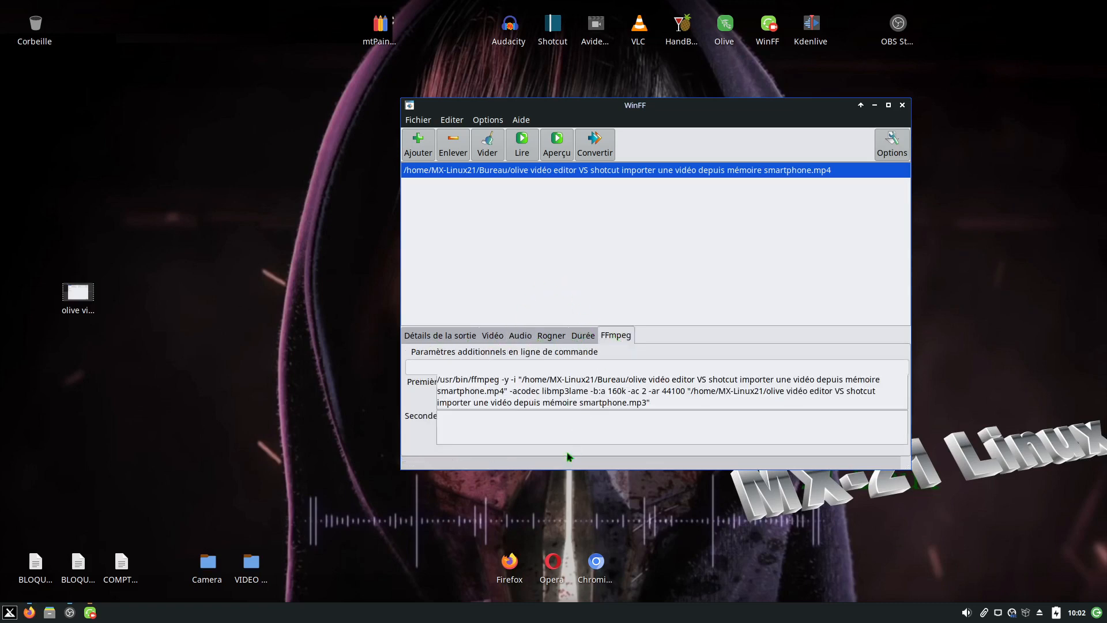
left_click_drag(687, 112, 677, 74)
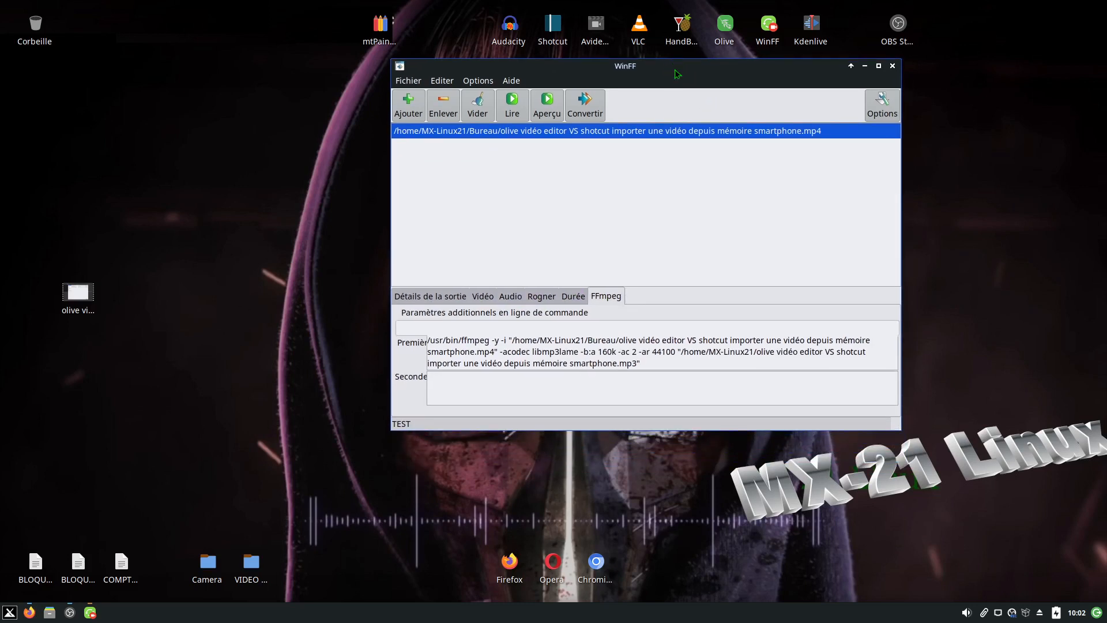
left_click_drag(898, 427, 1077, 565)
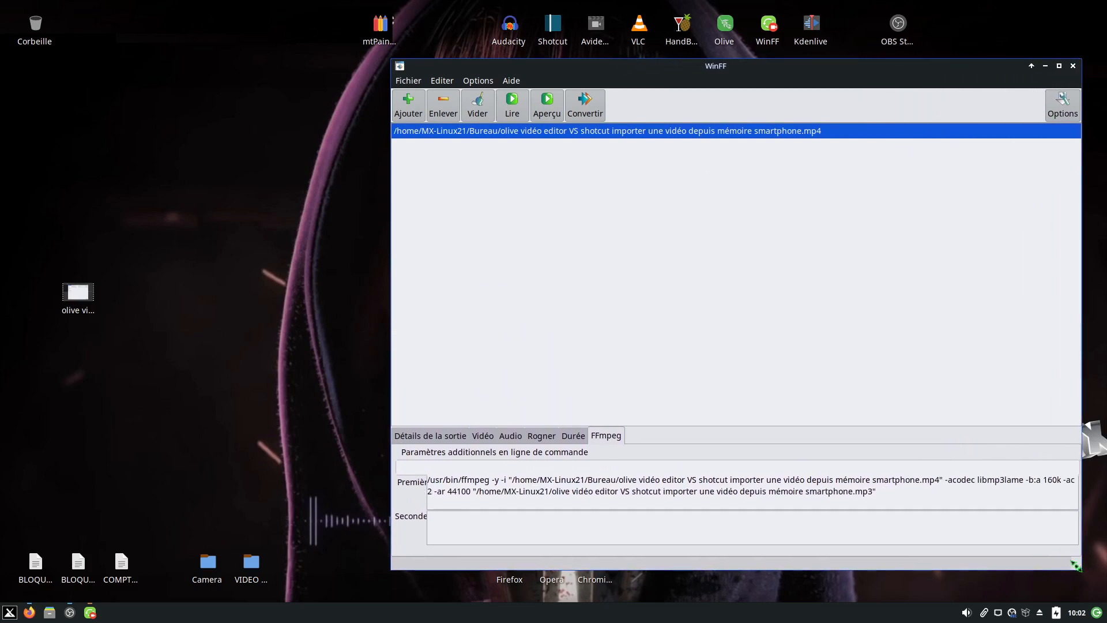
left_click_drag(779, 66, 747, 31)
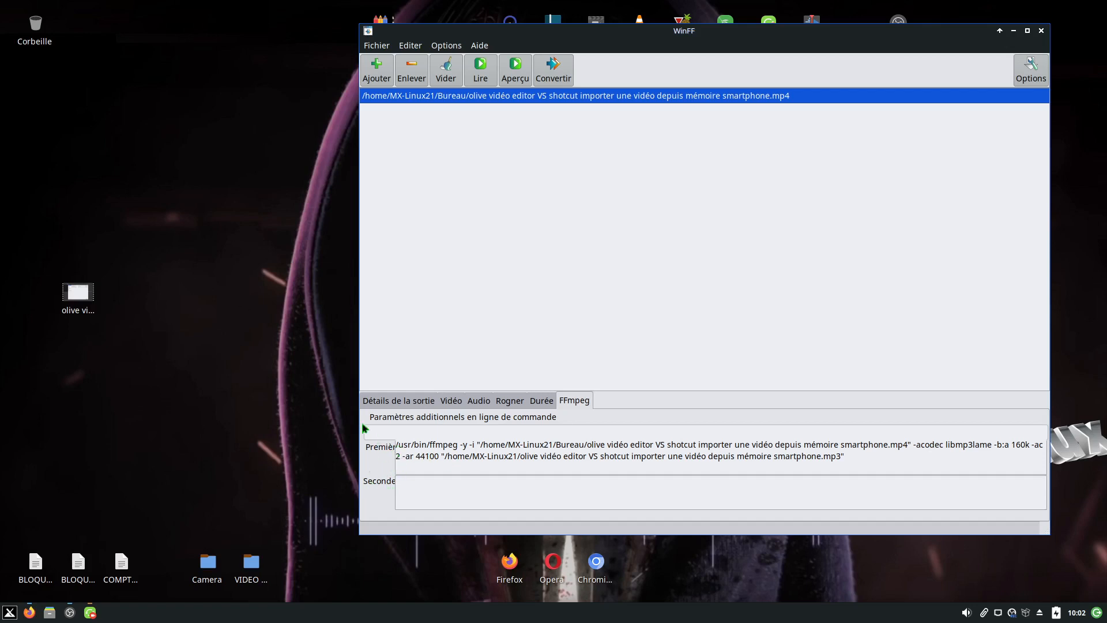
left_click_drag(359, 317, 409, 317)
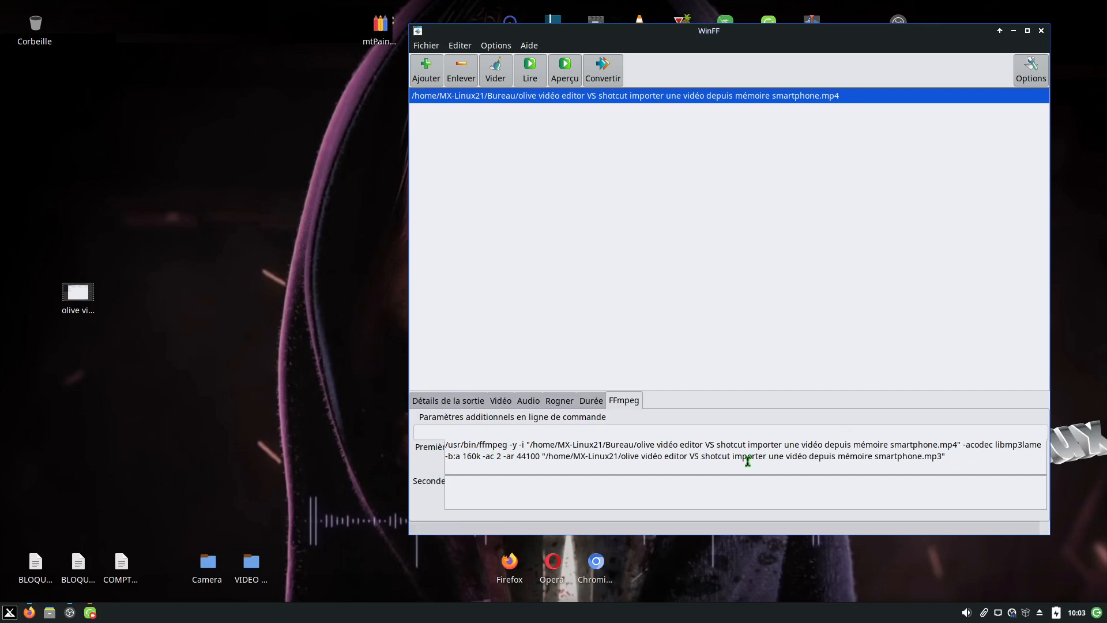
left_click_drag(750, 46, 718, 38)
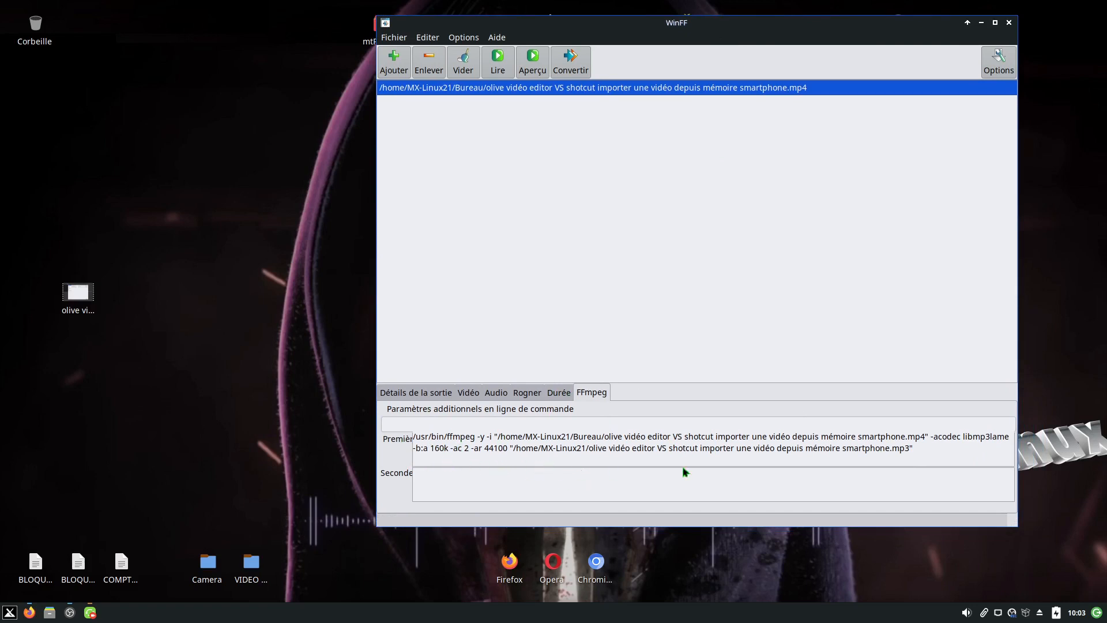
Step: Try to change the audio bitrate in the first-pass FFmpeg command to 320k
double_click(938, 439)
left_click(963, 455)
left_click_drag(443, 448, 429, 450)
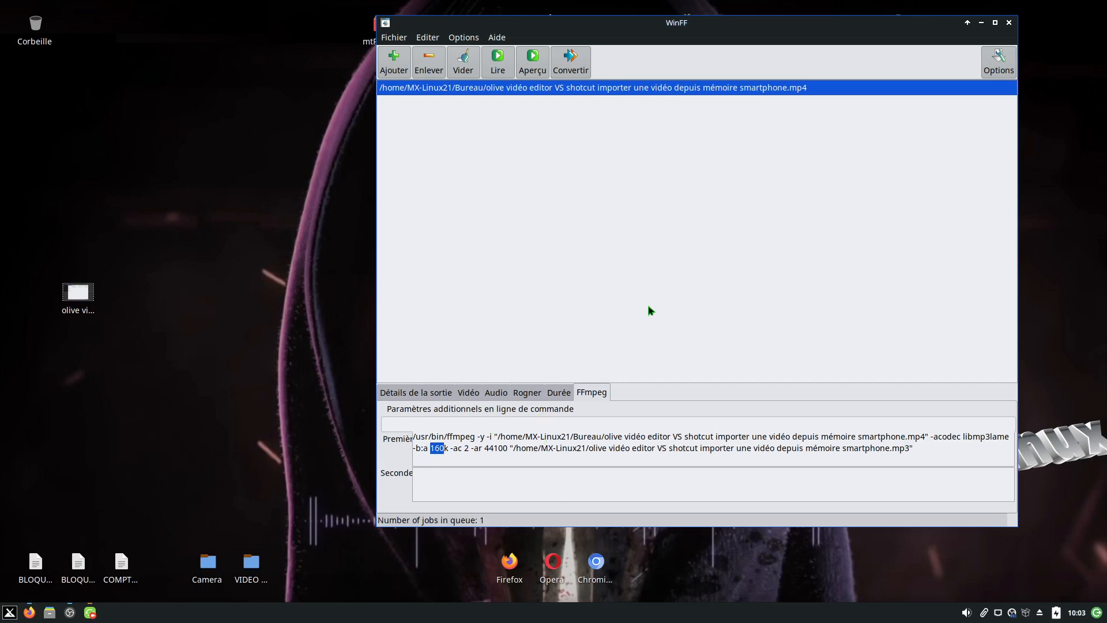
left_click(445, 449)
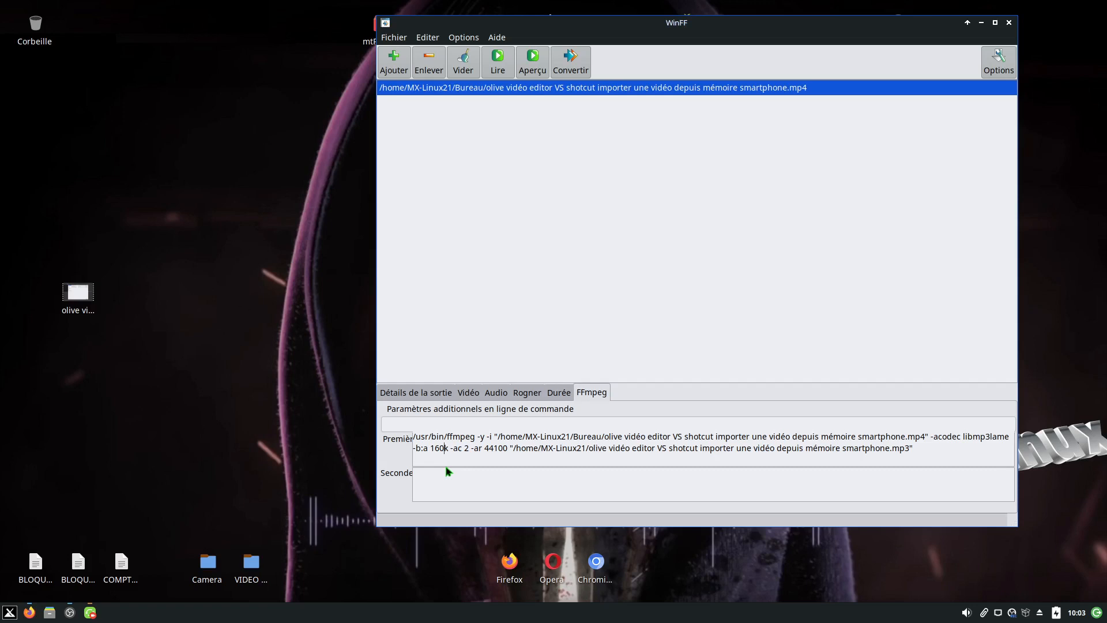
key("BackSpace")
key("BackSpace")
key("BackSpace")
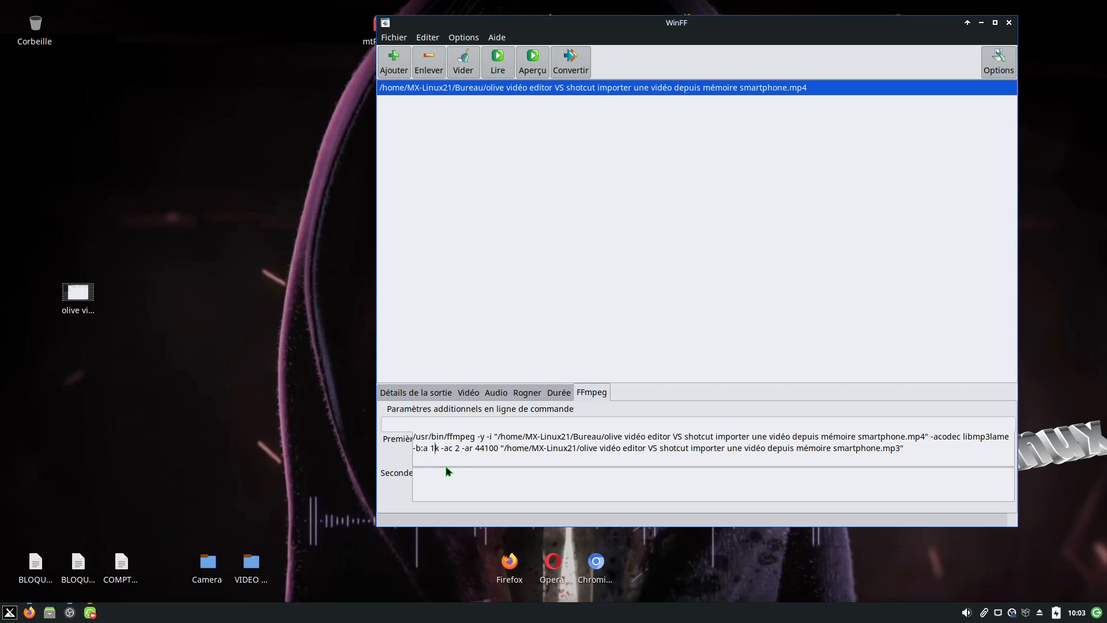
type("320")
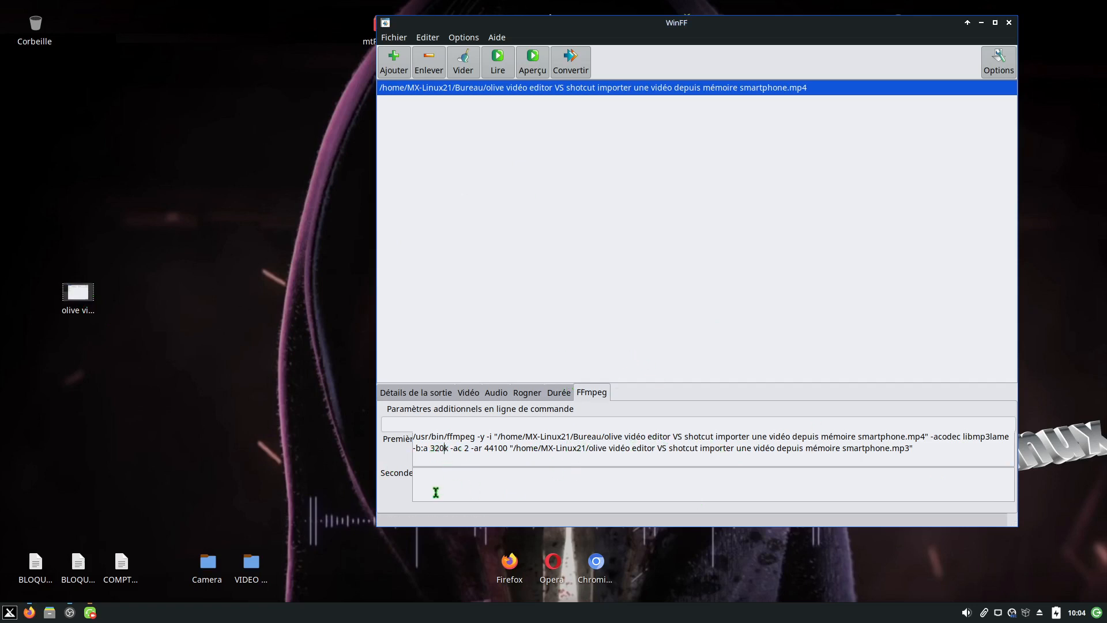
Step: Recheck the audio settings and FFmpeg command, and set the MP3 output to use the source directory
left_click(497, 395)
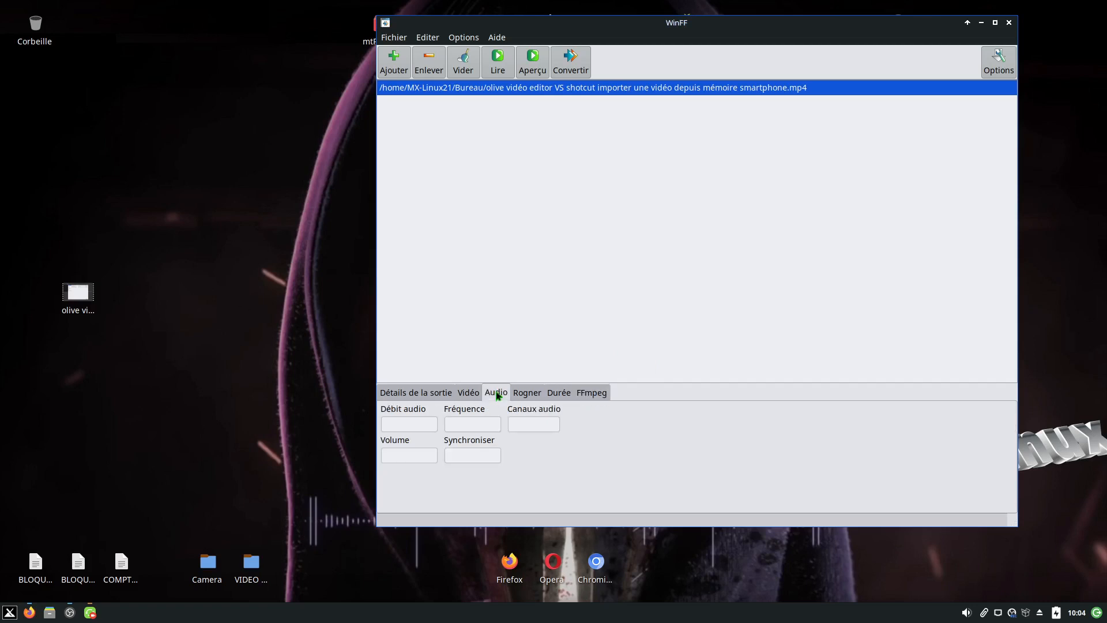
left_click(592, 396)
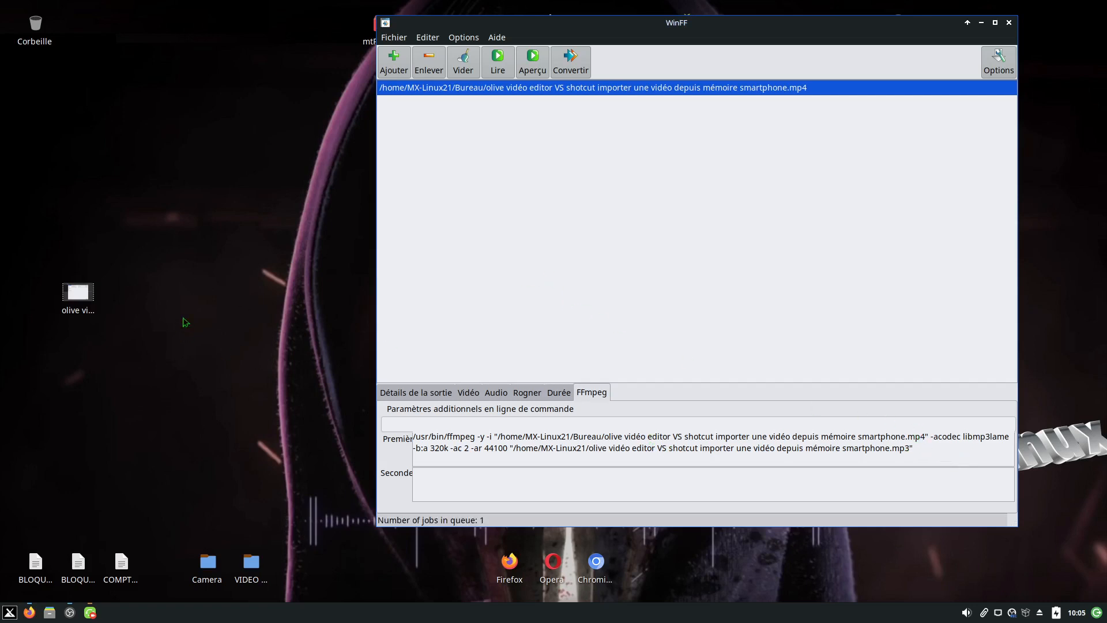
left_click(402, 396)
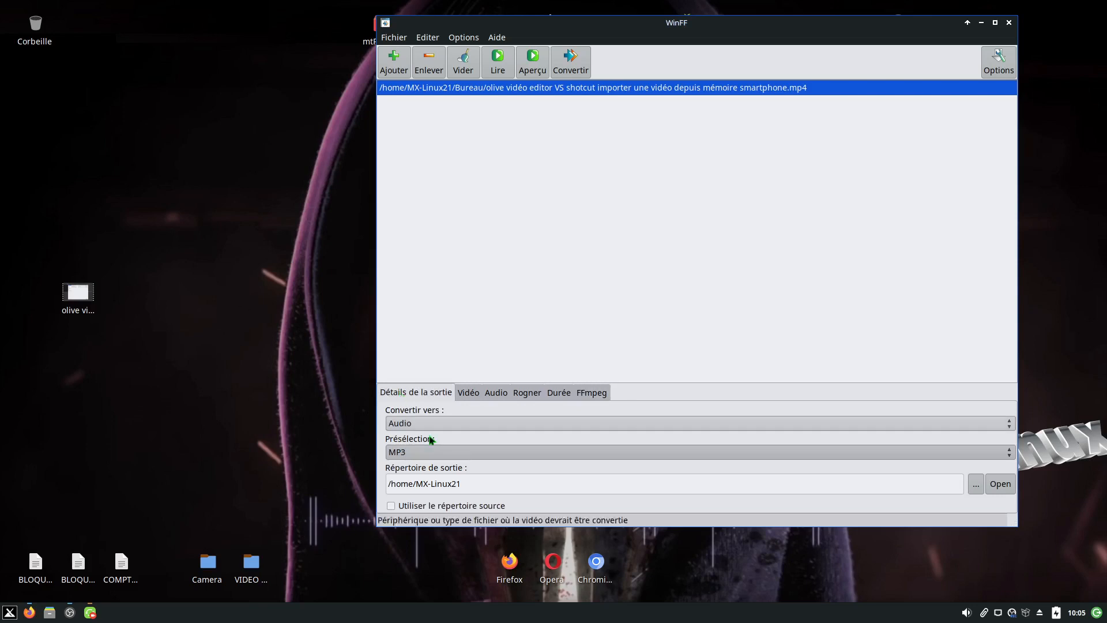
left_click(392, 506)
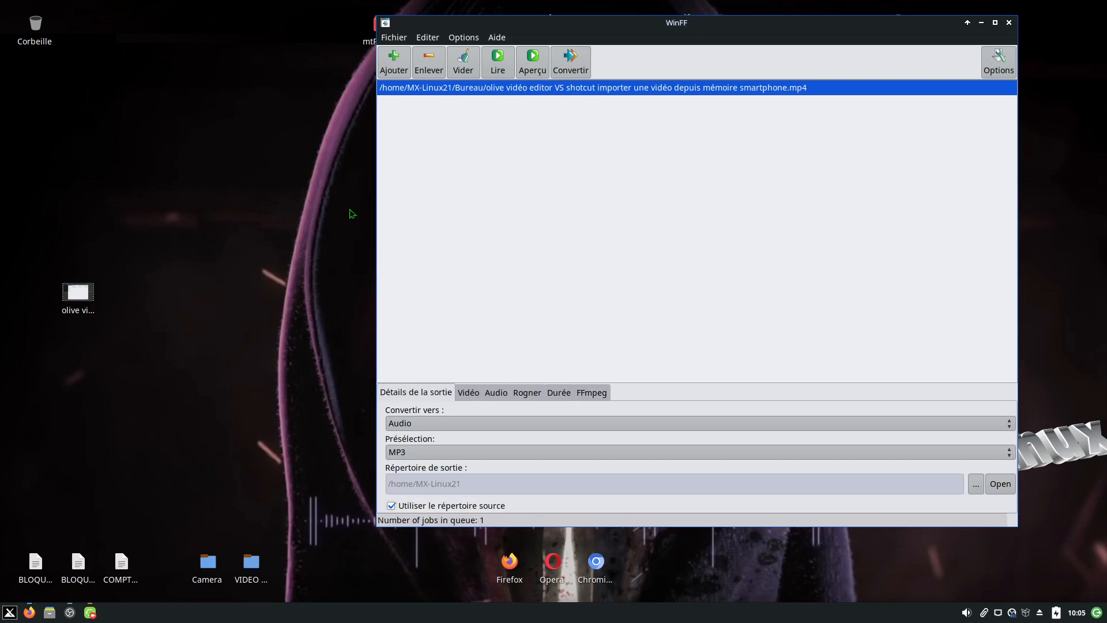
Step: Convert the listed video to MP3 and dismiss the terminal once the conversion finishes
left_click(570, 60)
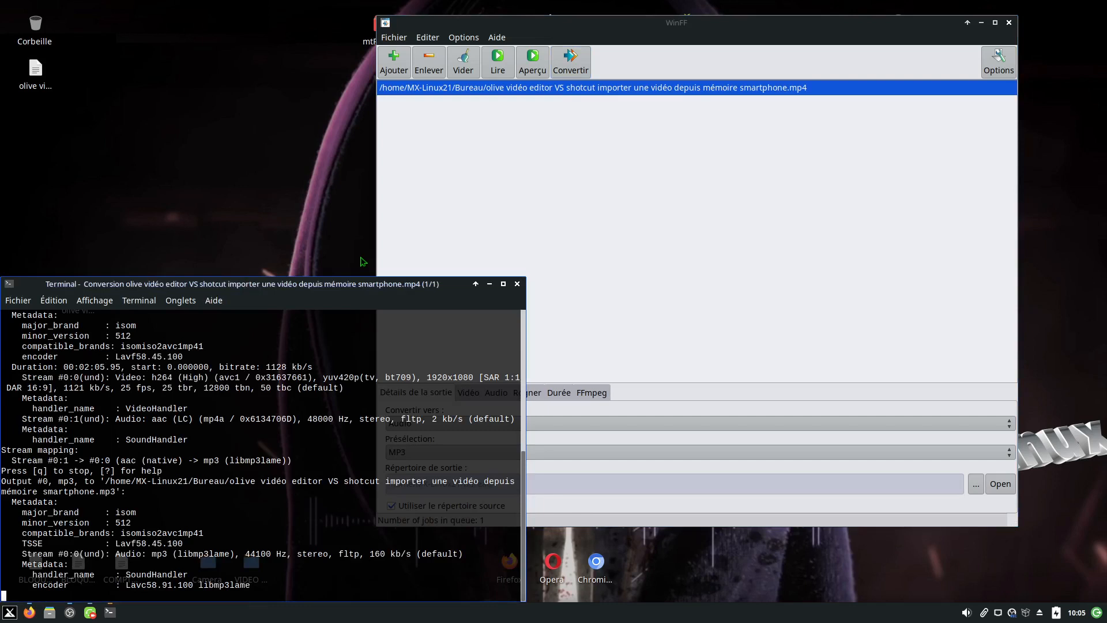
left_click_drag(341, 287, 647, 82)
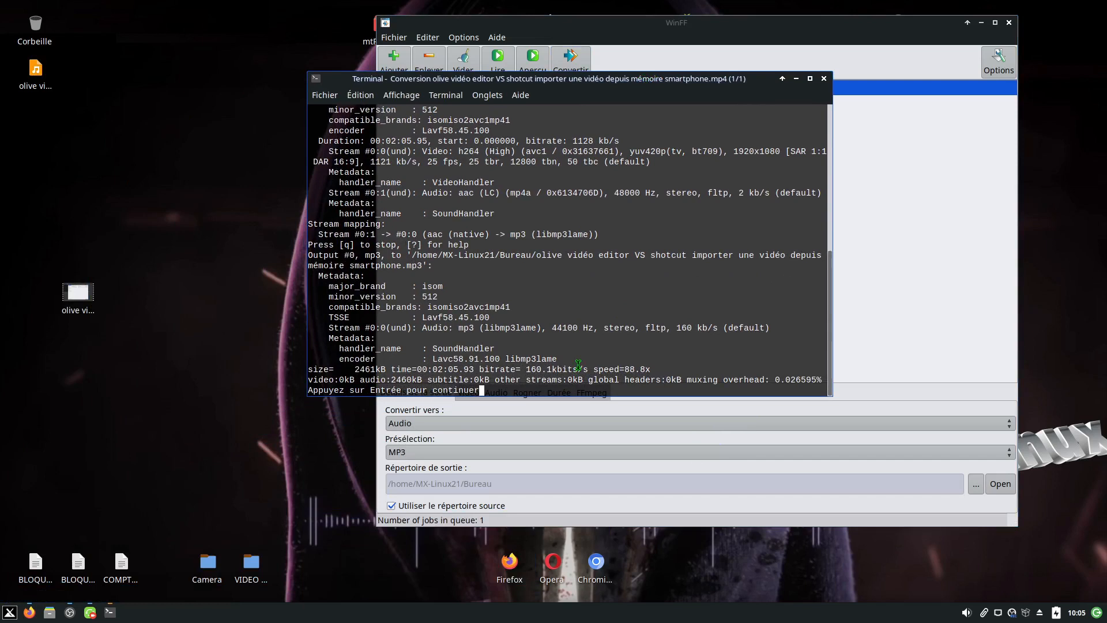
key("Return")
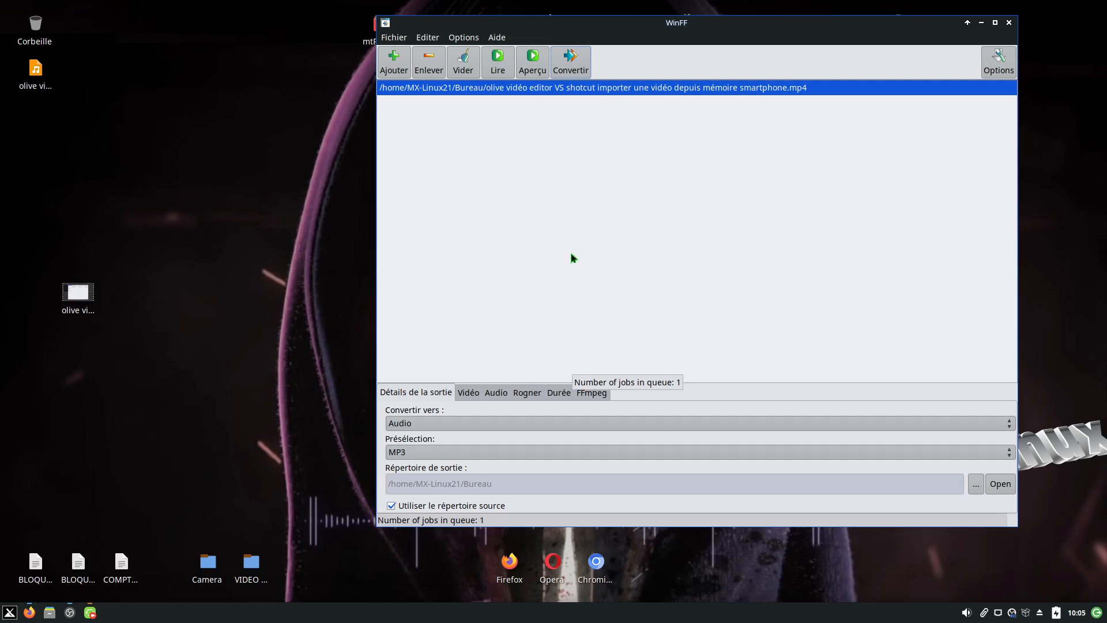
Step: Run the MP3 conversion of the same video twice more, closing the terminal after each run
left_click(569, 68)
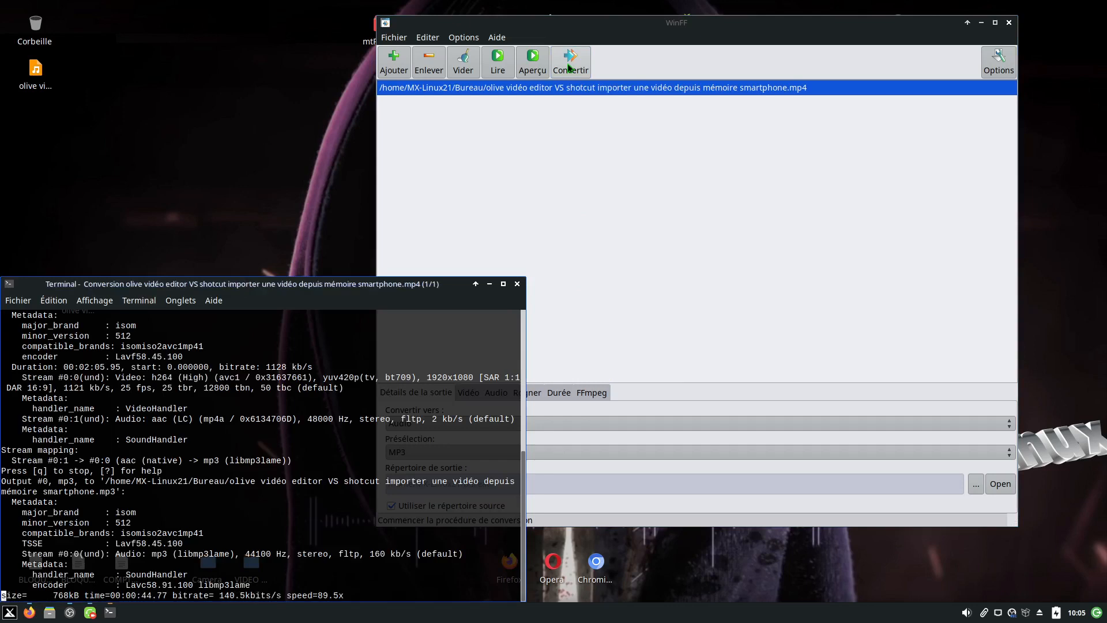
left_click_drag(418, 283, 726, 121)
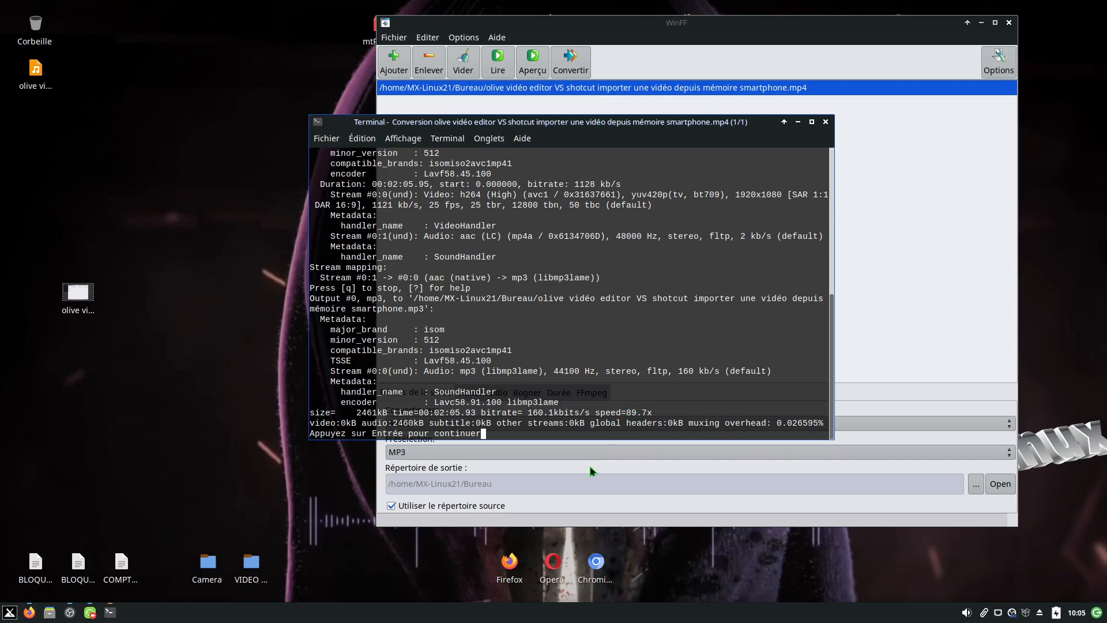
left_click(831, 123)
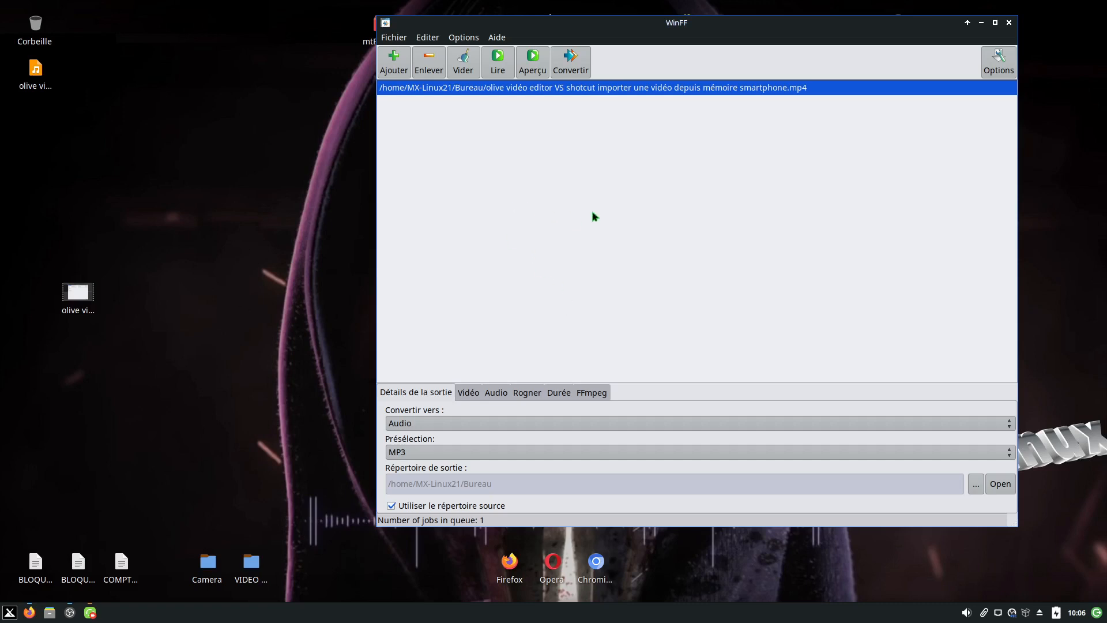
left_click(579, 72)
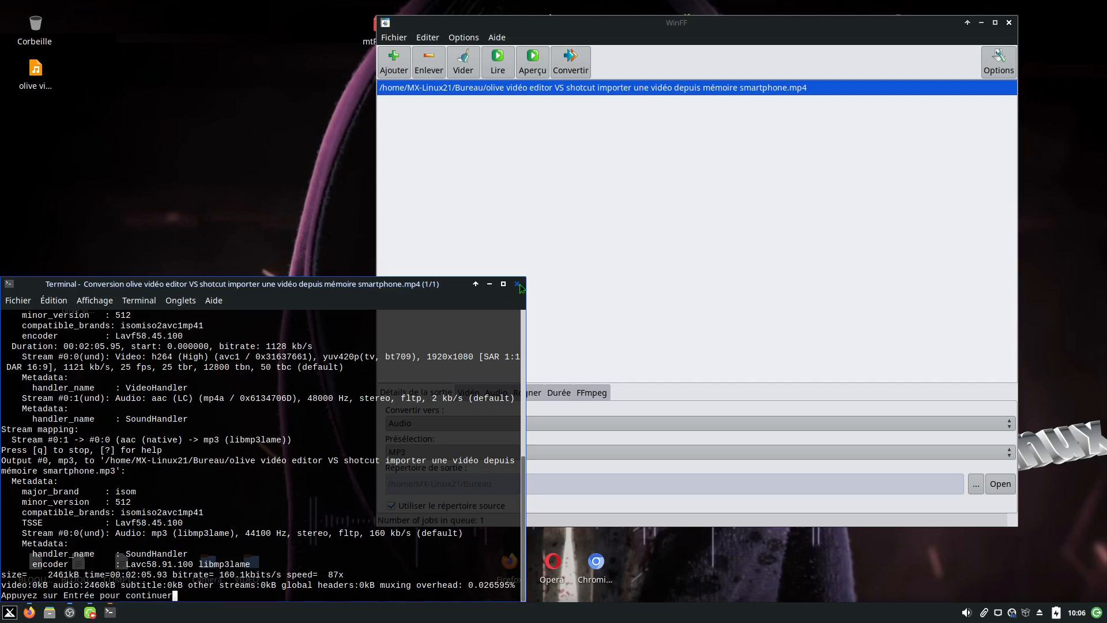
left_click(517, 284)
Step: Reposition the window and check the audio settings and the bitrate in the FFmpeg command line
left_click_drag(767, 29, 776, 64)
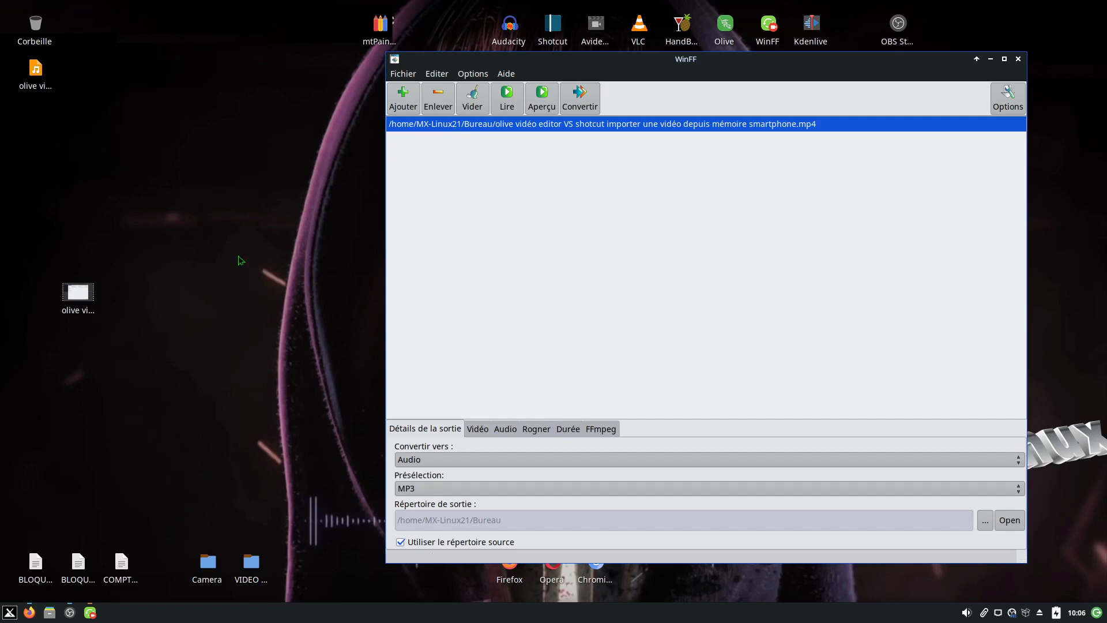
mouse_move(37, 78)
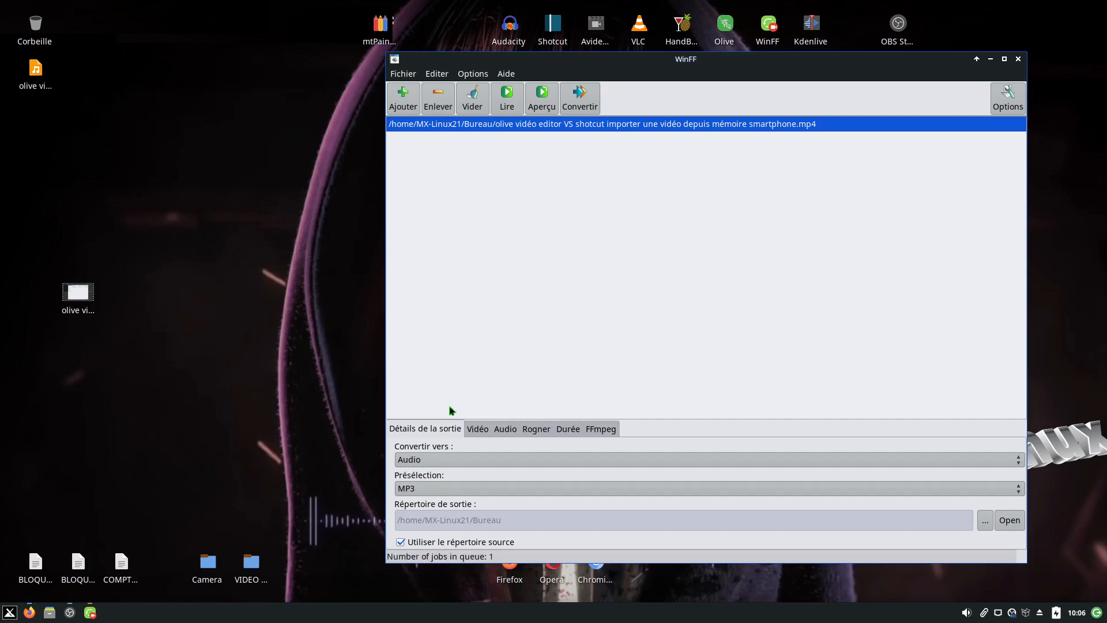
left_click(506, 430)
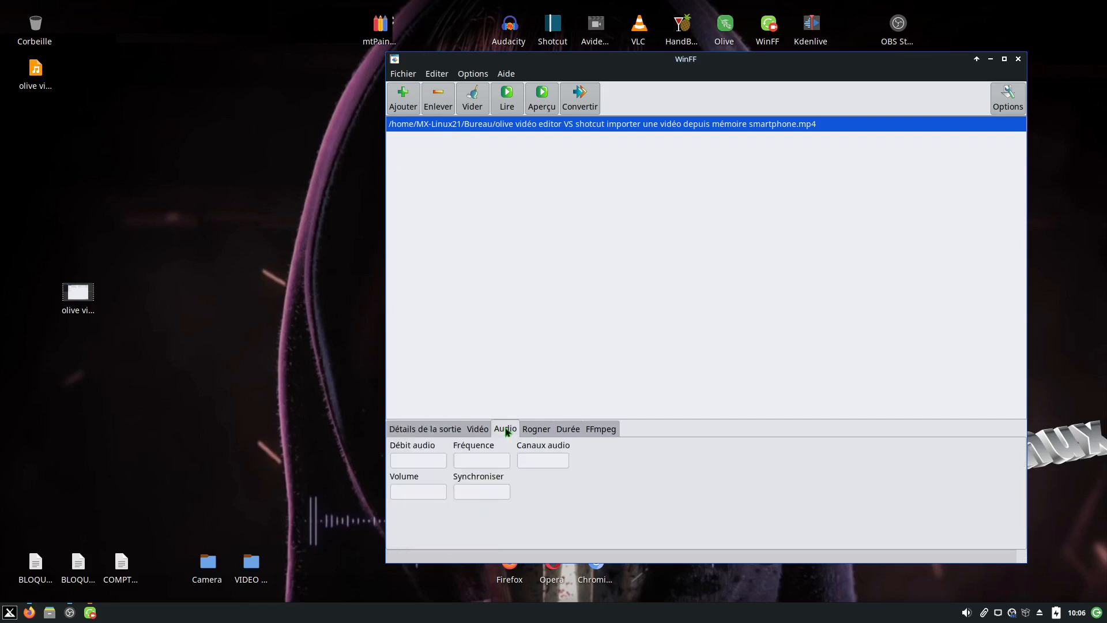
left_click(597, 431)
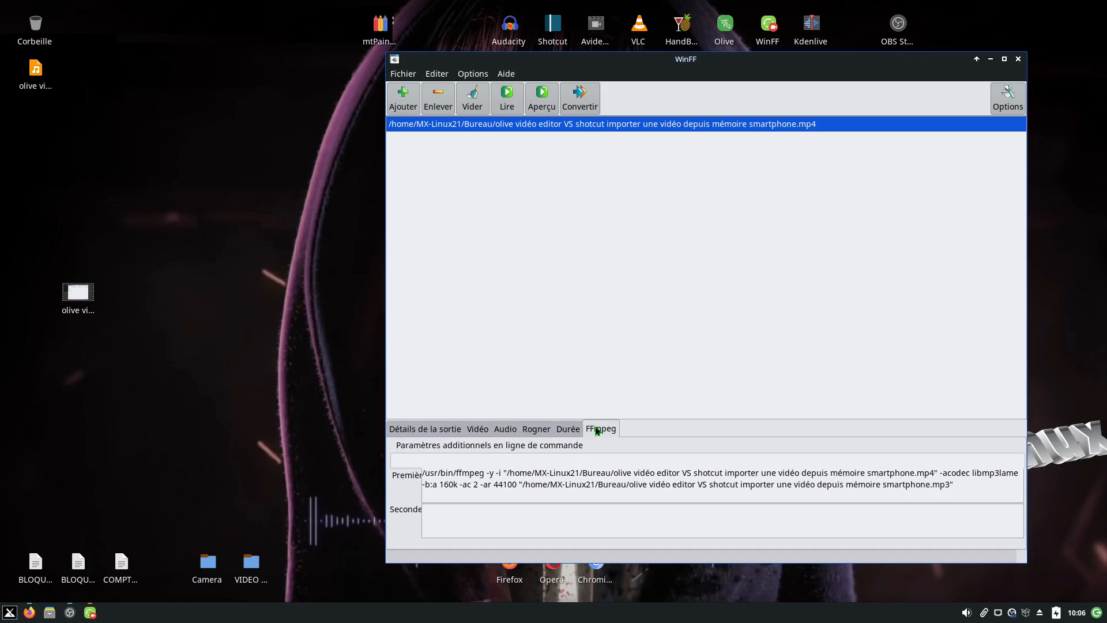
Step: Permanently delete the converted MP3 file from the desktop
right_click(40, 79)
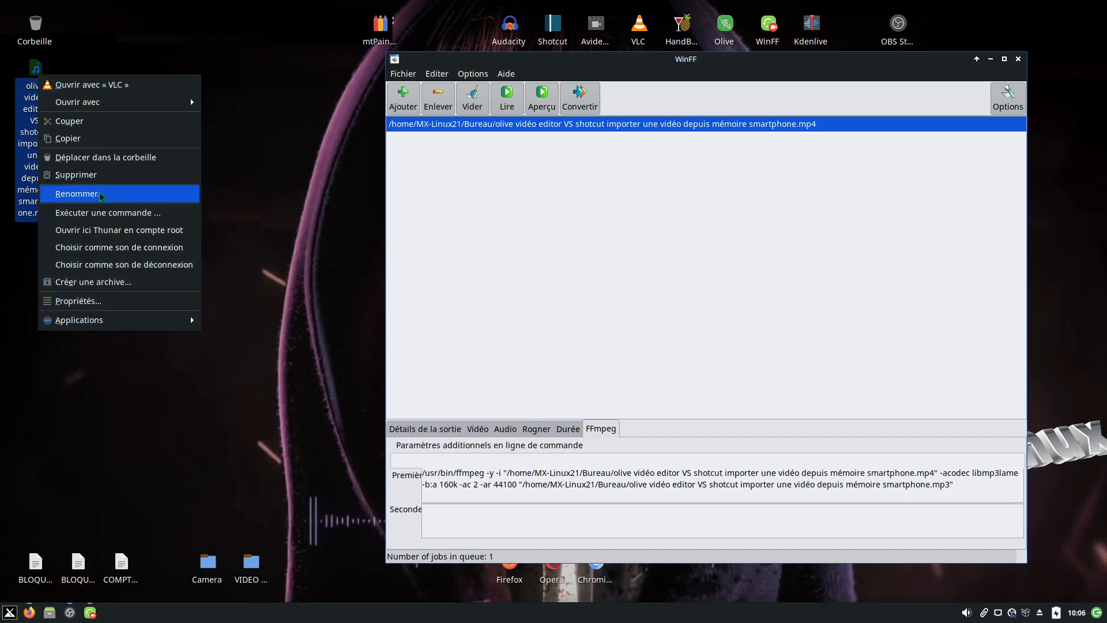
left_click(106, 176)
left_click(608, 371)
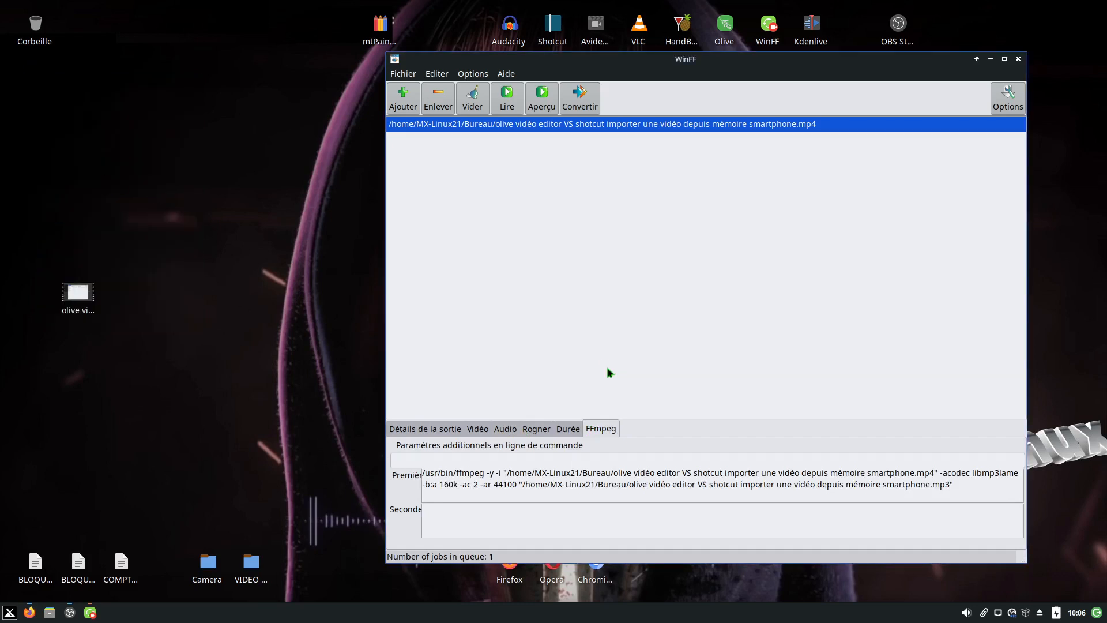
Step: Review the audio settings and output details, and change the output format from Audio to AVI
left_click(508, 429)
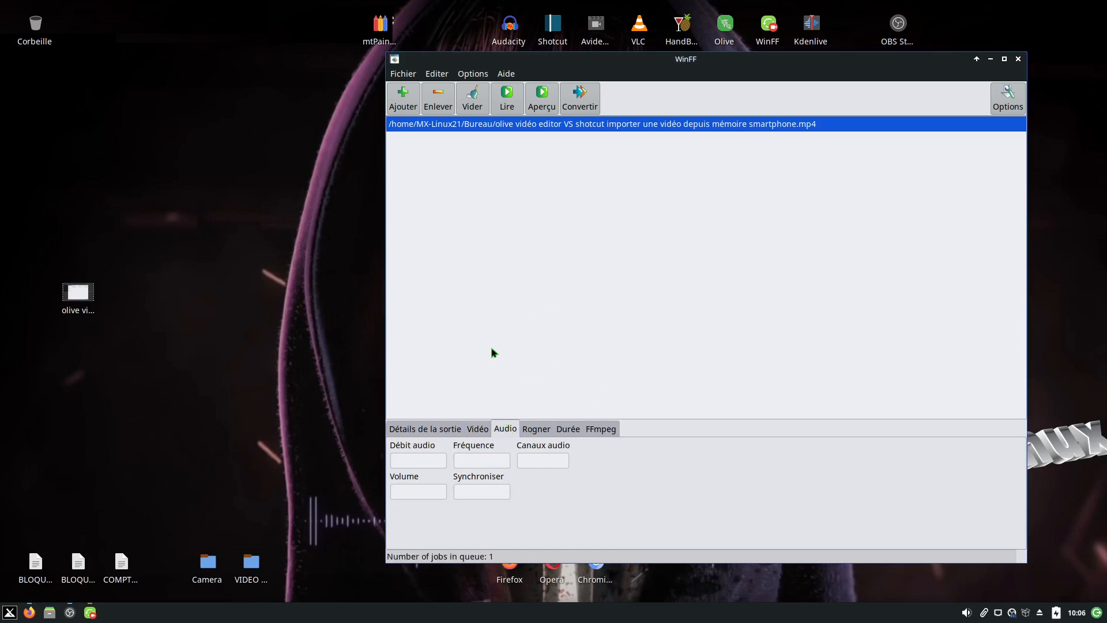
left_click(445, 429)
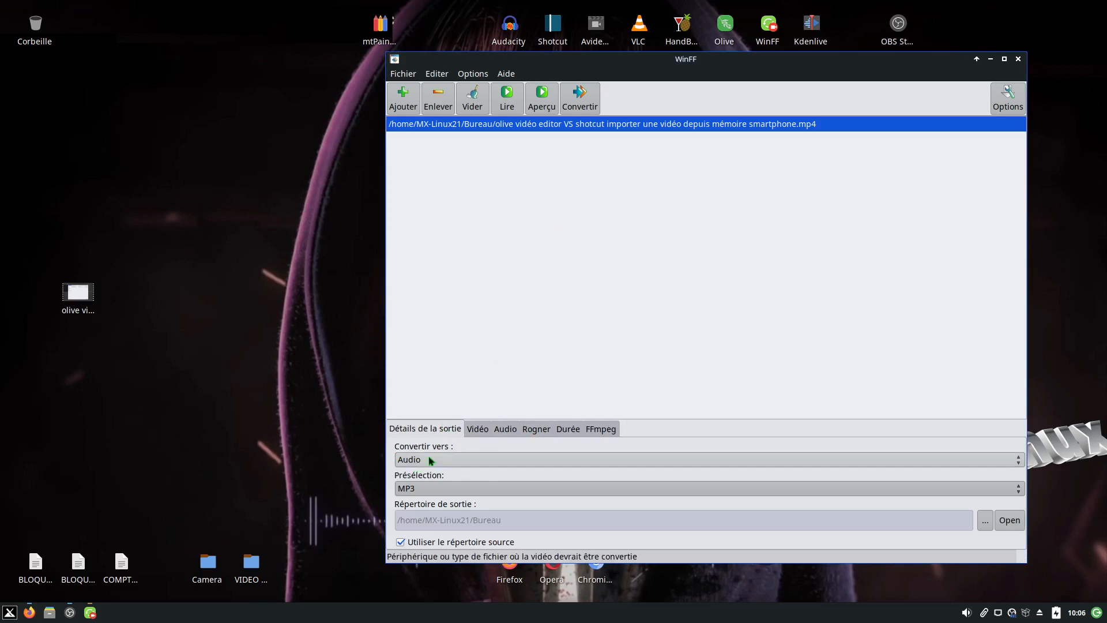
left_click(999, 461)
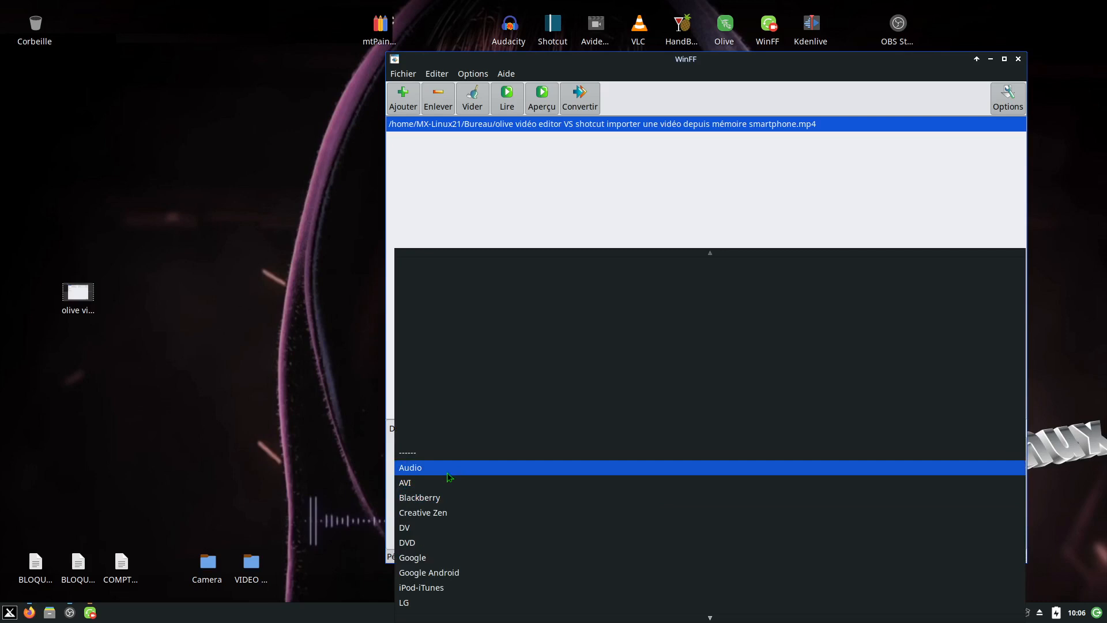
scroll(465, 513, "down", 2)
scroll(465, 513, "down", 2)
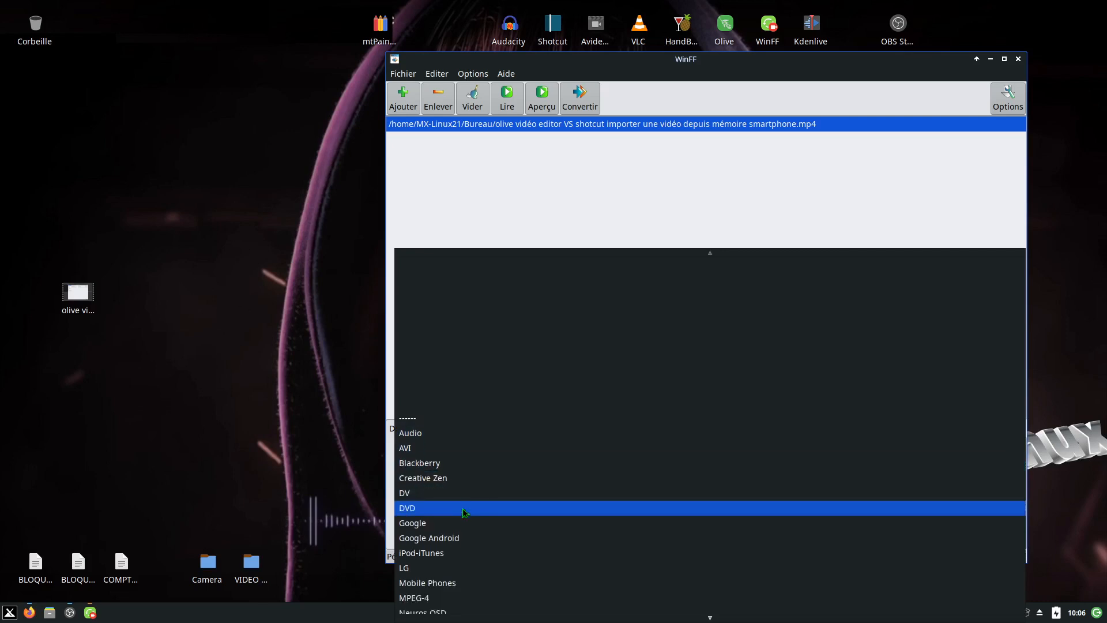
scroll(464, 511, "up", 4)
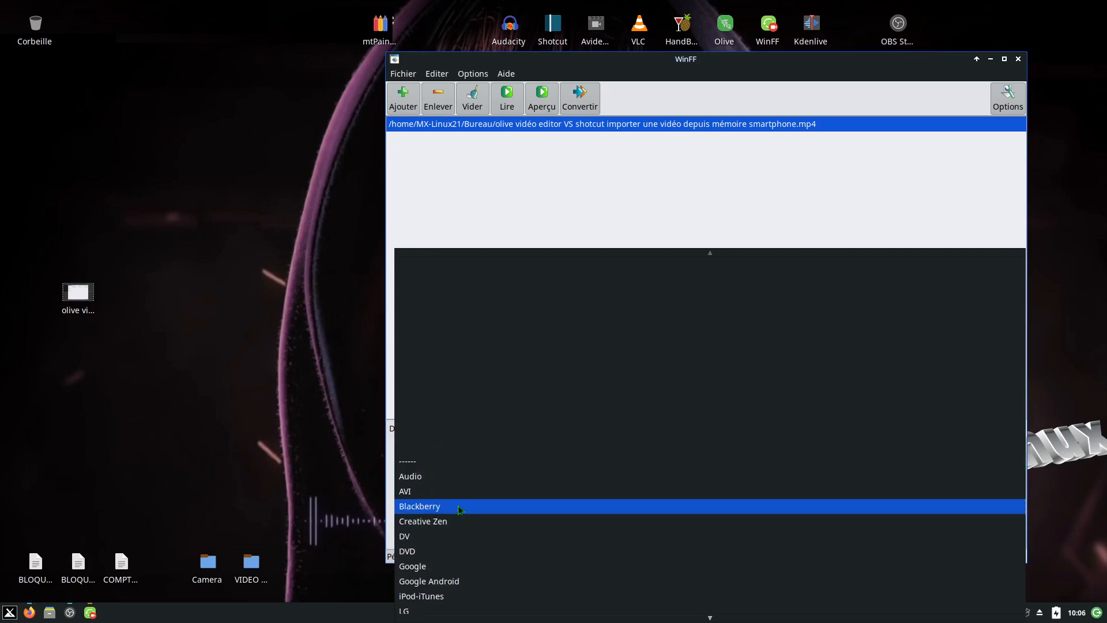
left_click(429, 496)
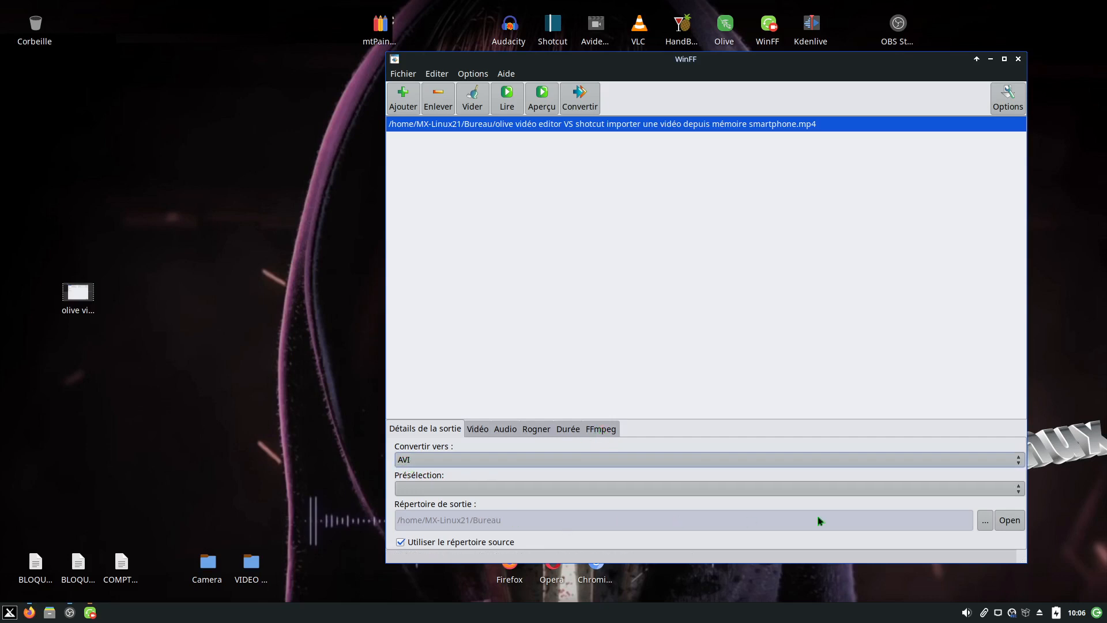
Step: Choose the XviD FullScreen preset for the AVI output
left_click(1013, 490)
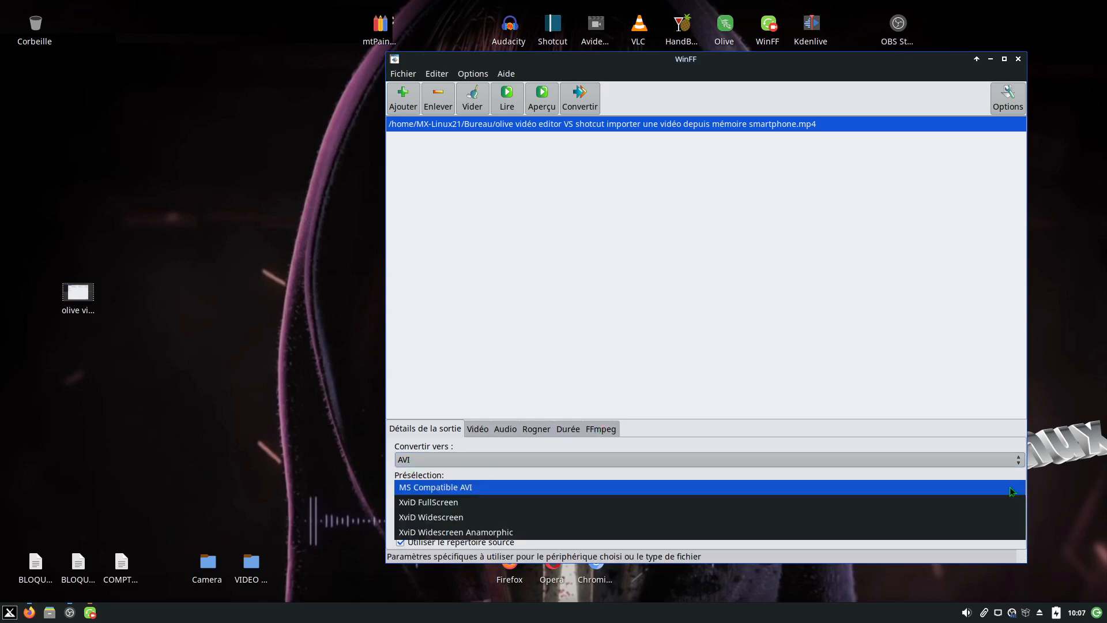
left_click(454, 510)
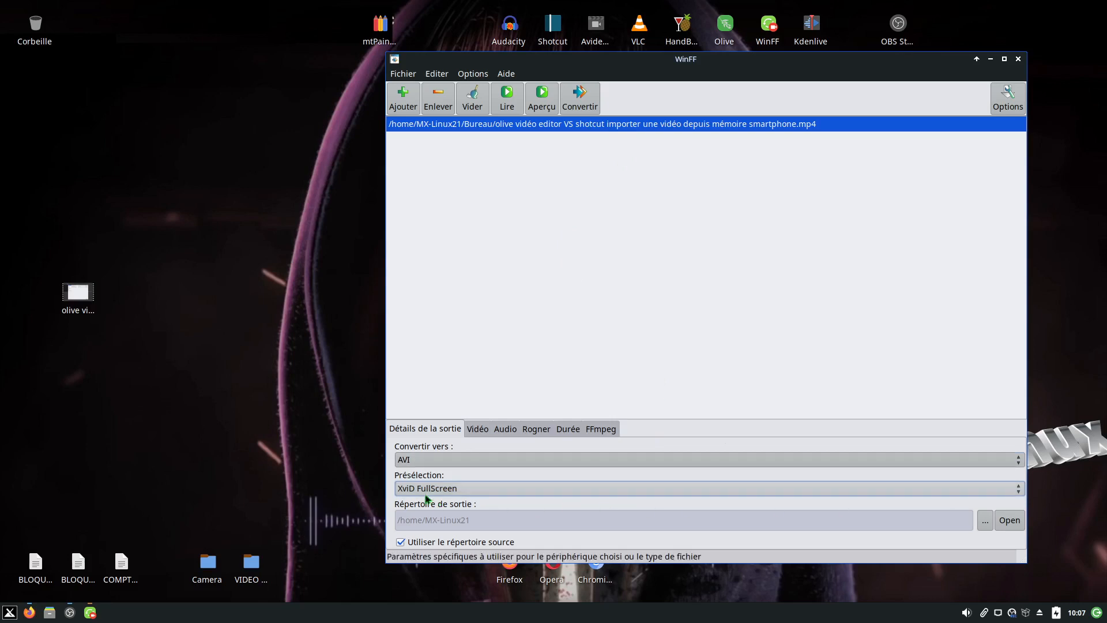
left_click(1019, 490)
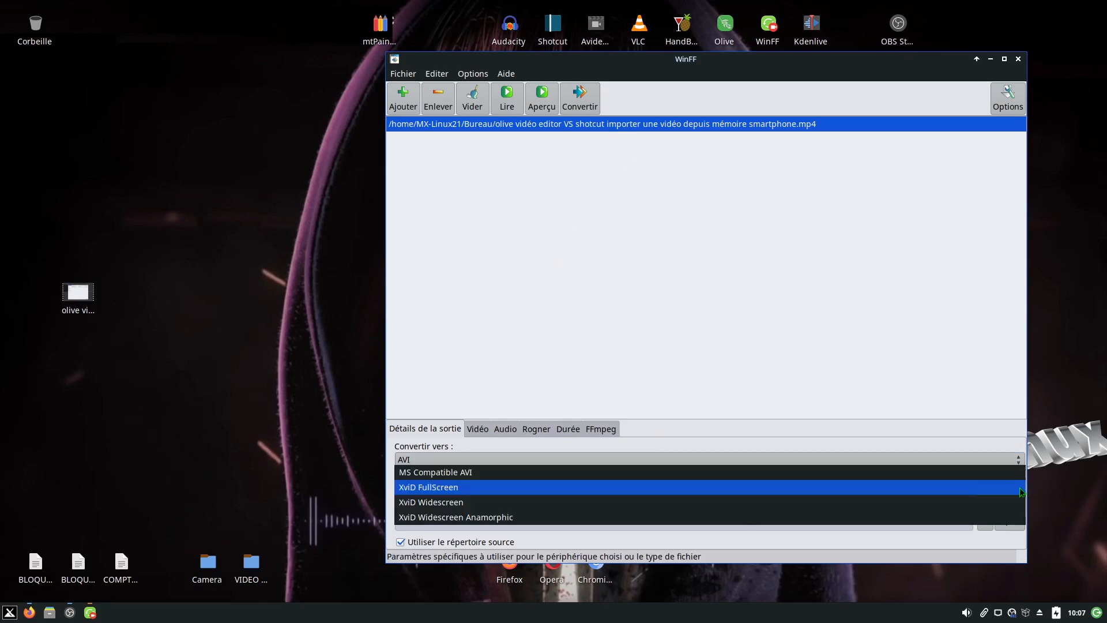
left_click(438, 492)
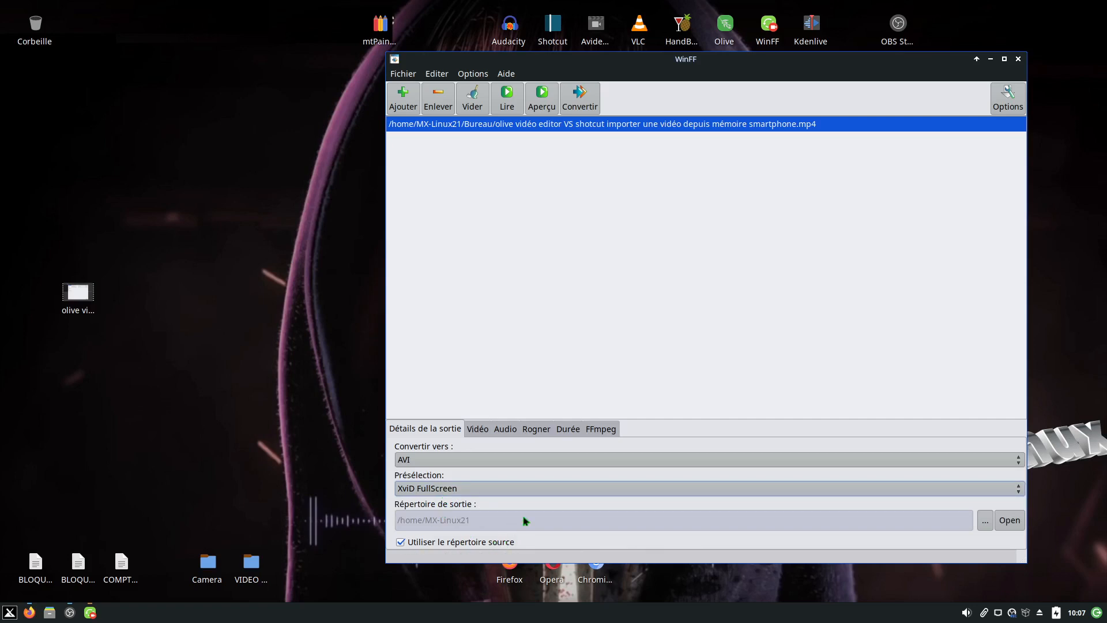
Step: Set the audio bitrate in the MP3 FFmpeg command to 320k and run the conversion, closing the terminal once it finishes
left_click(604, 432)
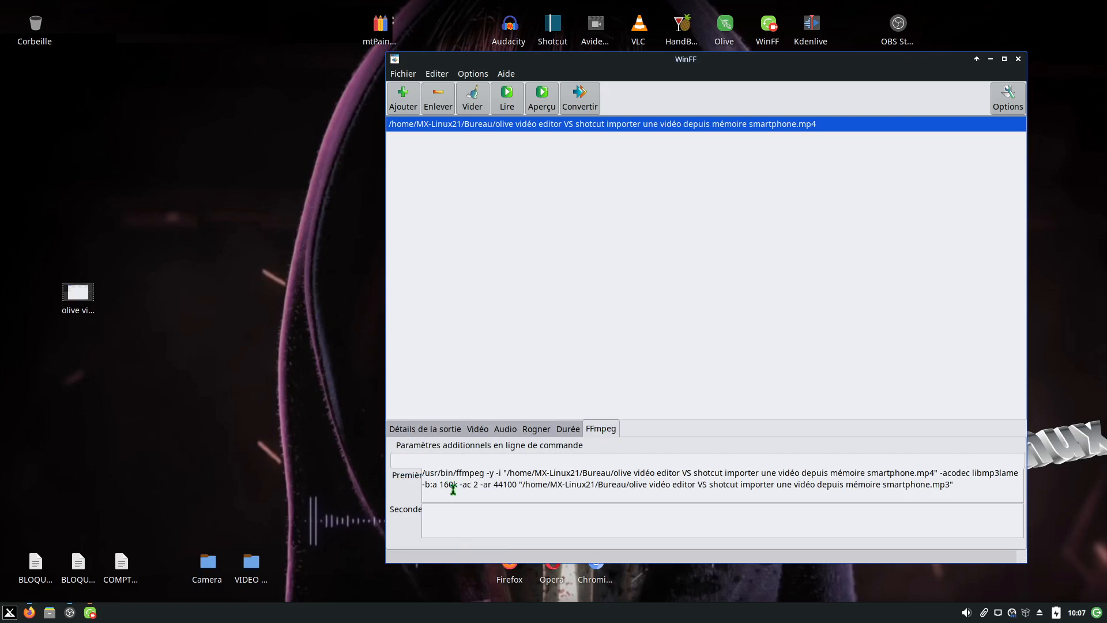
key("BackSpace")
key("BackSpace")
key("BackSpace")
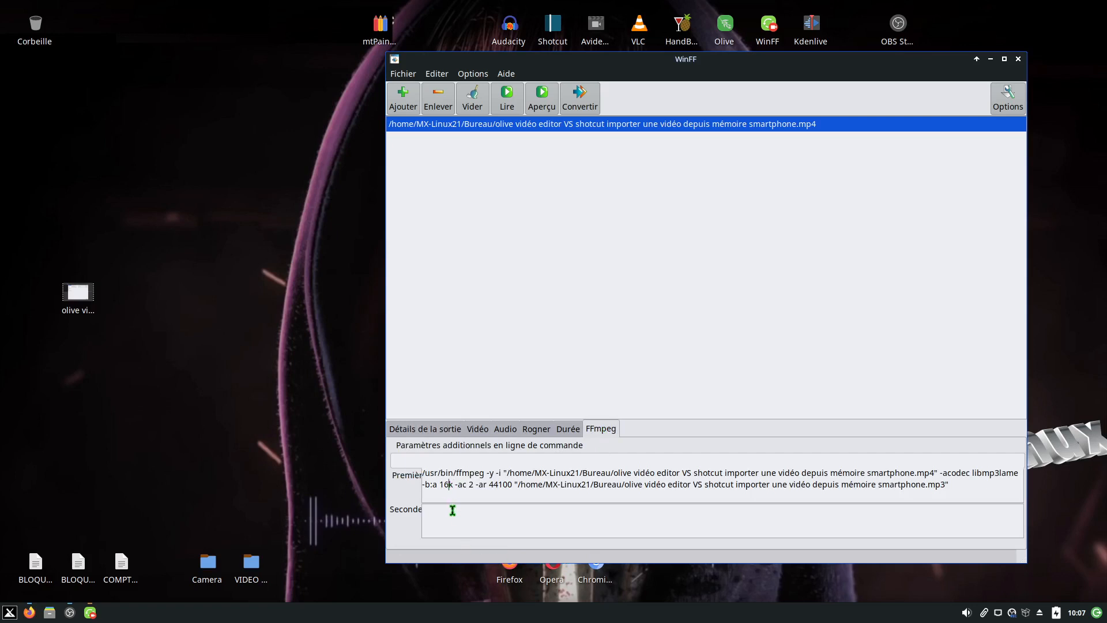
type("320")
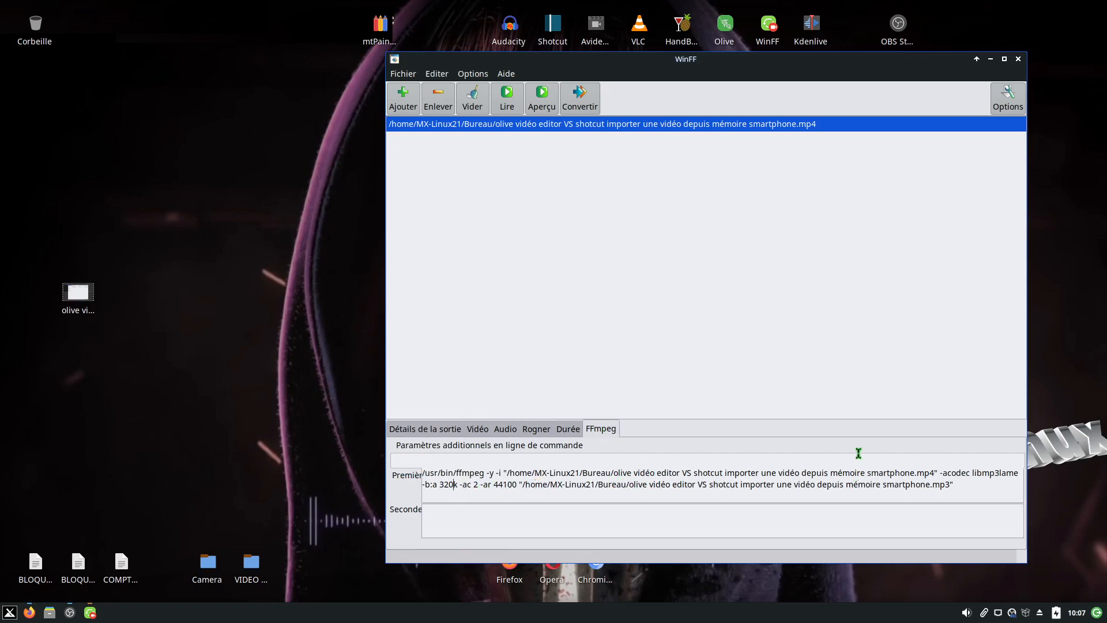
left_click(580, 103)
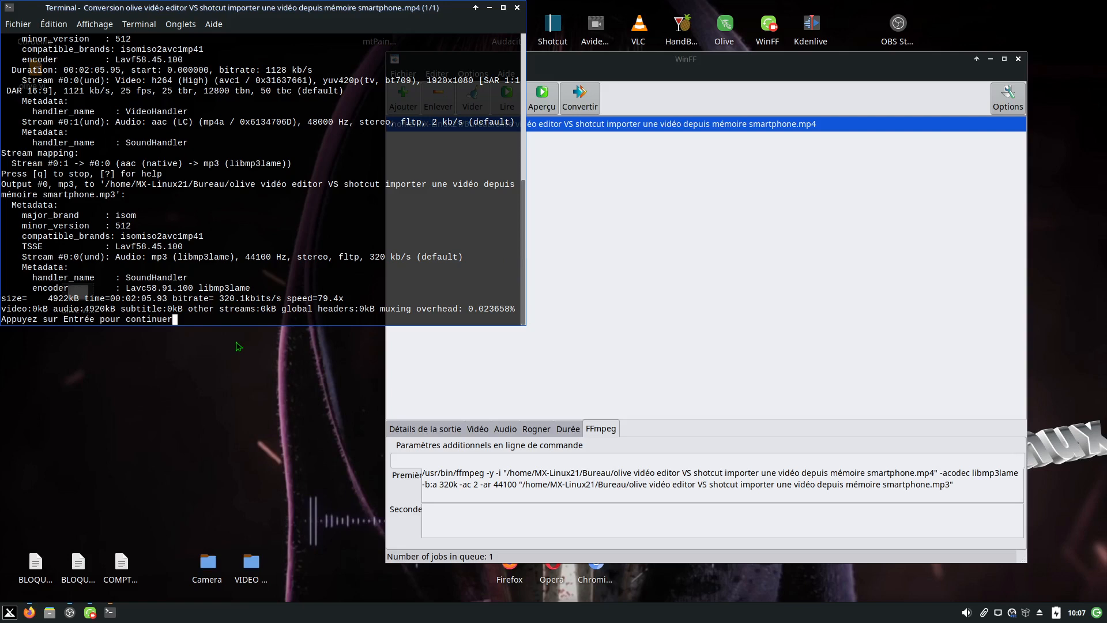
left_click(518, 8)
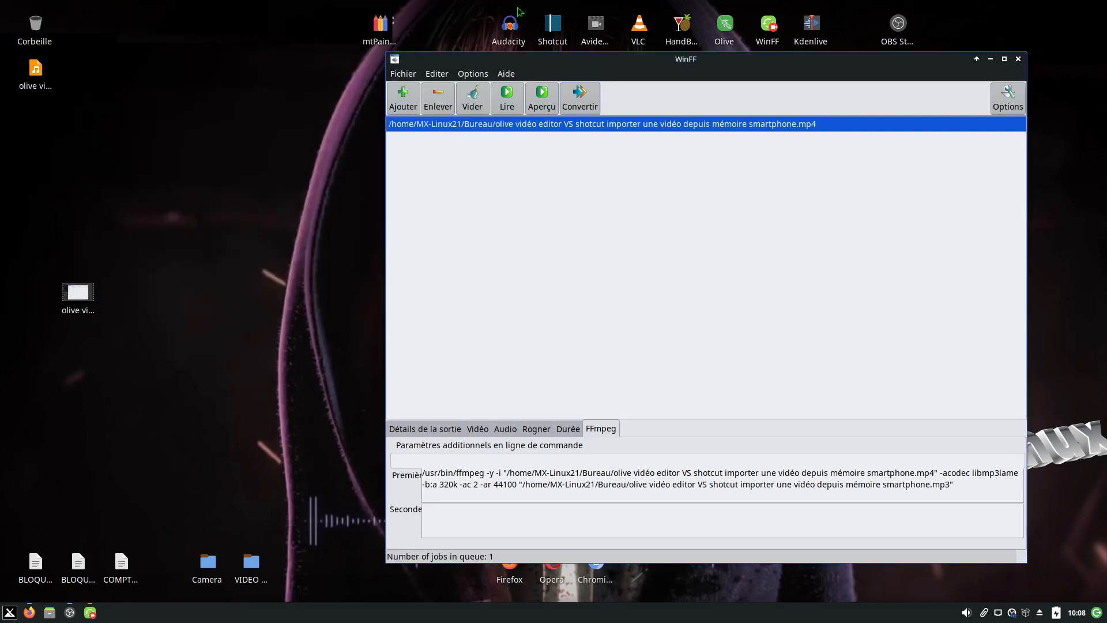
Step: Permanently delete the newly converted 320k MP3 file from the desktop
right_click(38, 79)
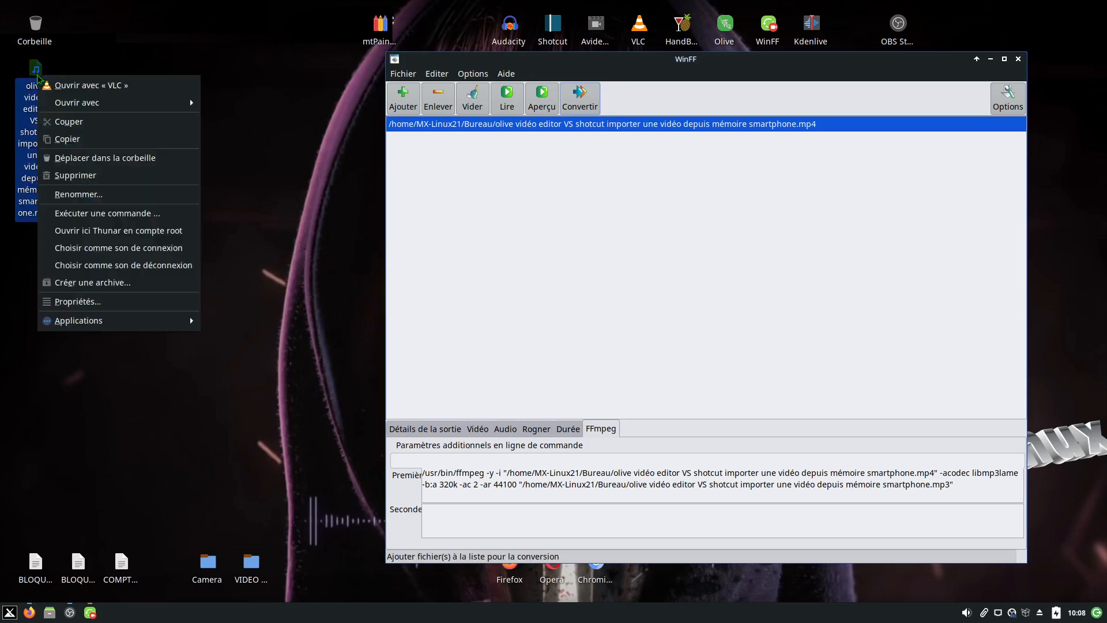
left_click(99, 174)
left_click(611, 369)
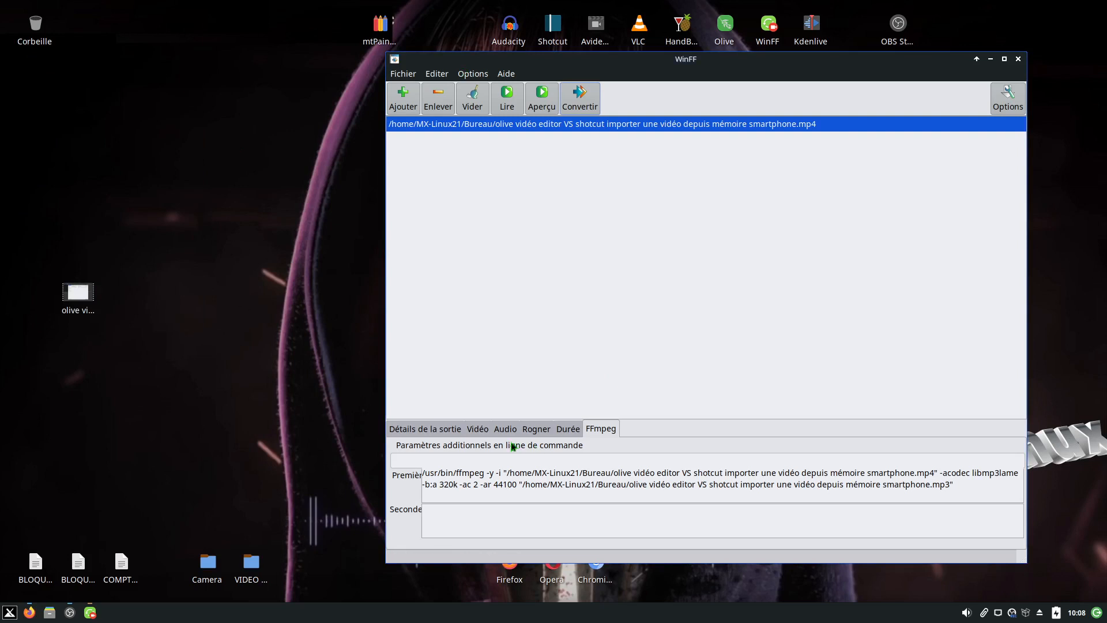
Step: Convert the listed video to AVI with the XviD FullScreen preset and close the terminal
left_click(436, 433)
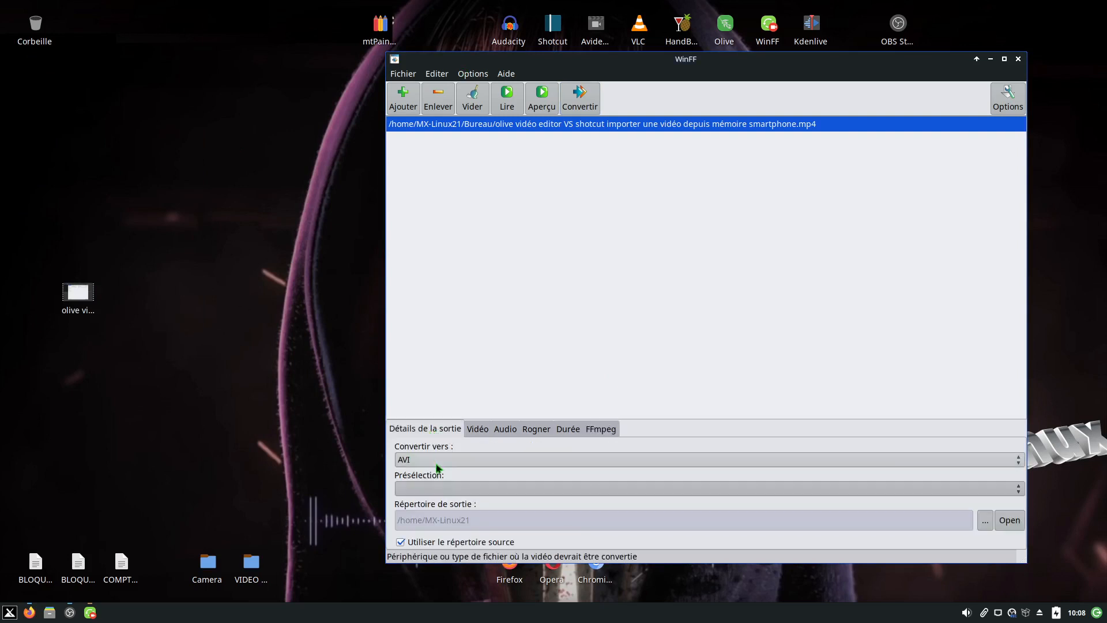
left_click_drag(738, 64, 640, 403)
left_click_drag(698, 272, 687, 77)
left_click(77, 611)
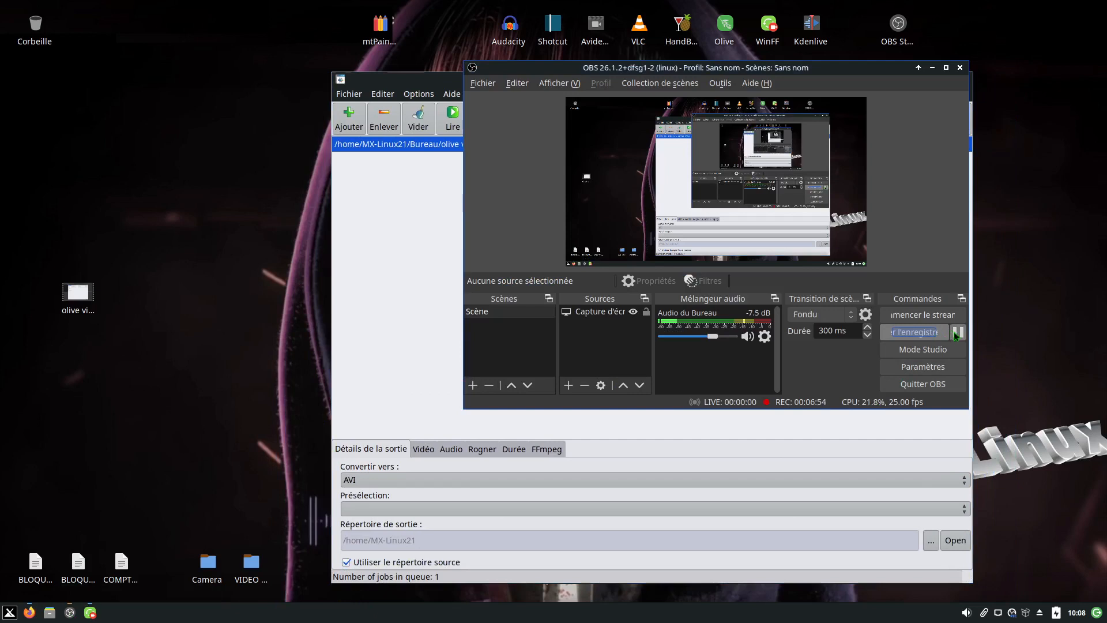
left_click(933, 68)
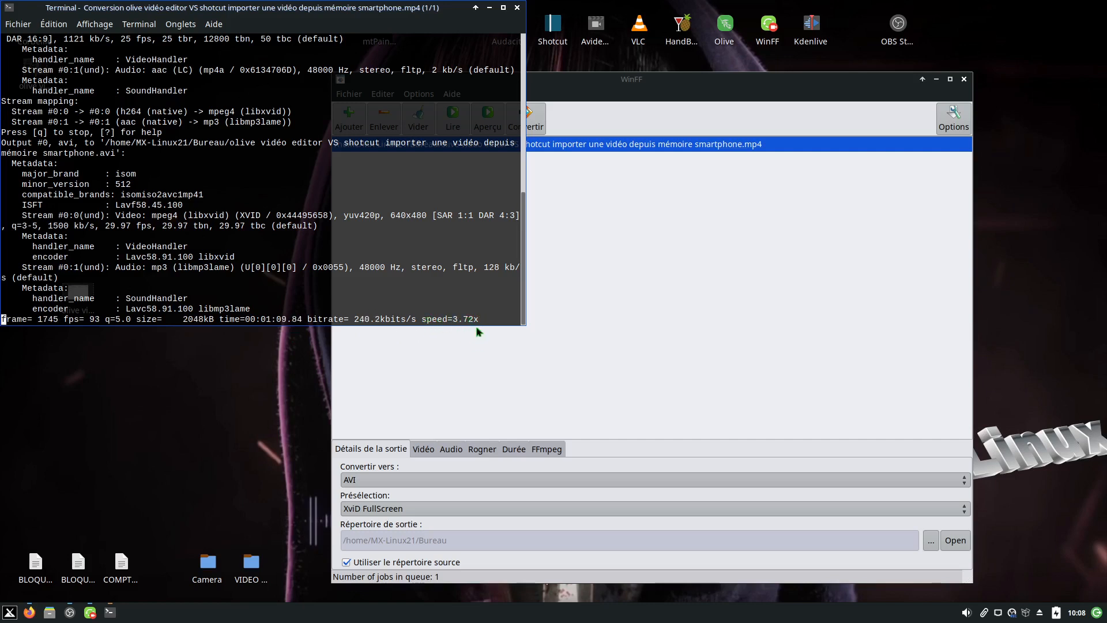
left_click(517, 8)
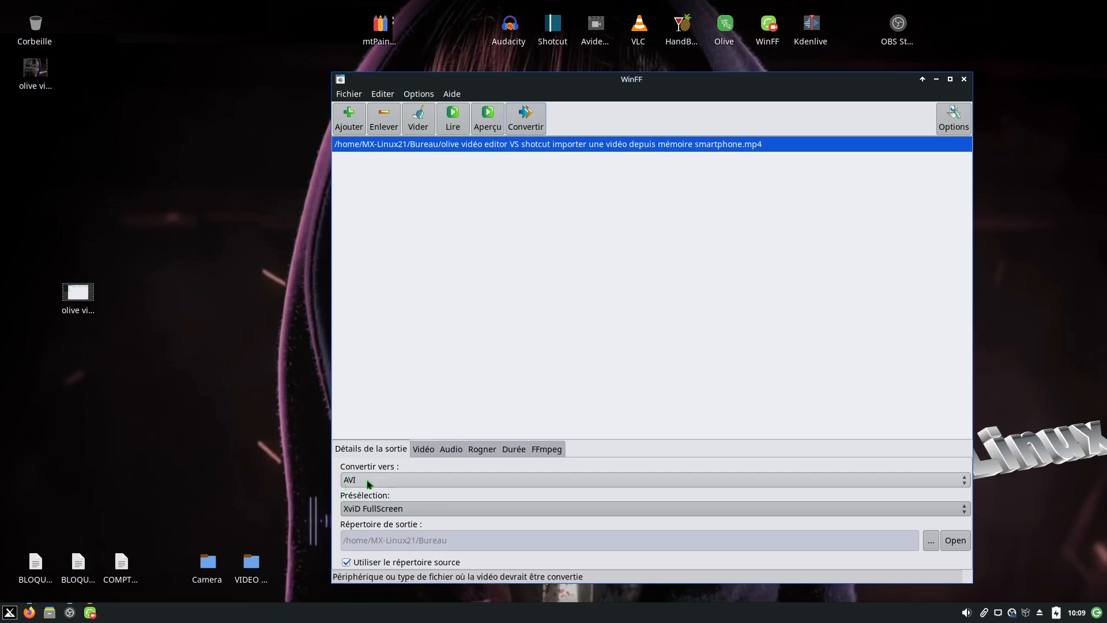
Step: Display the FFmpeg command for the AVI output and permanently delete the converted AVI file from the desktop
left_click(547, 453)
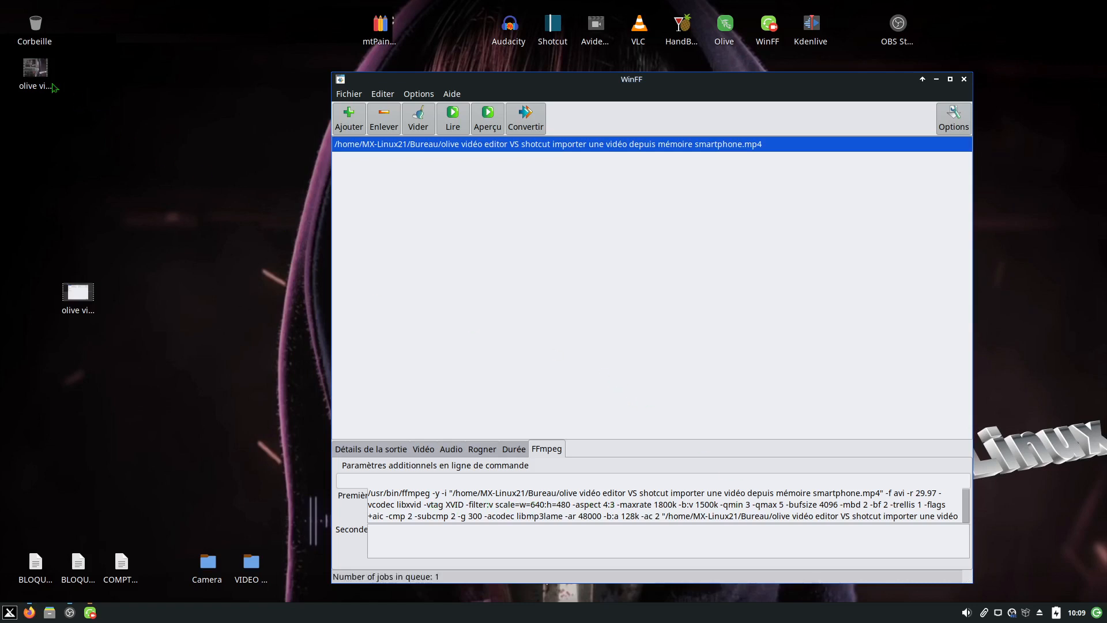
left_click(33, 79)
right_click(33, 80)
left_click(94, 179)
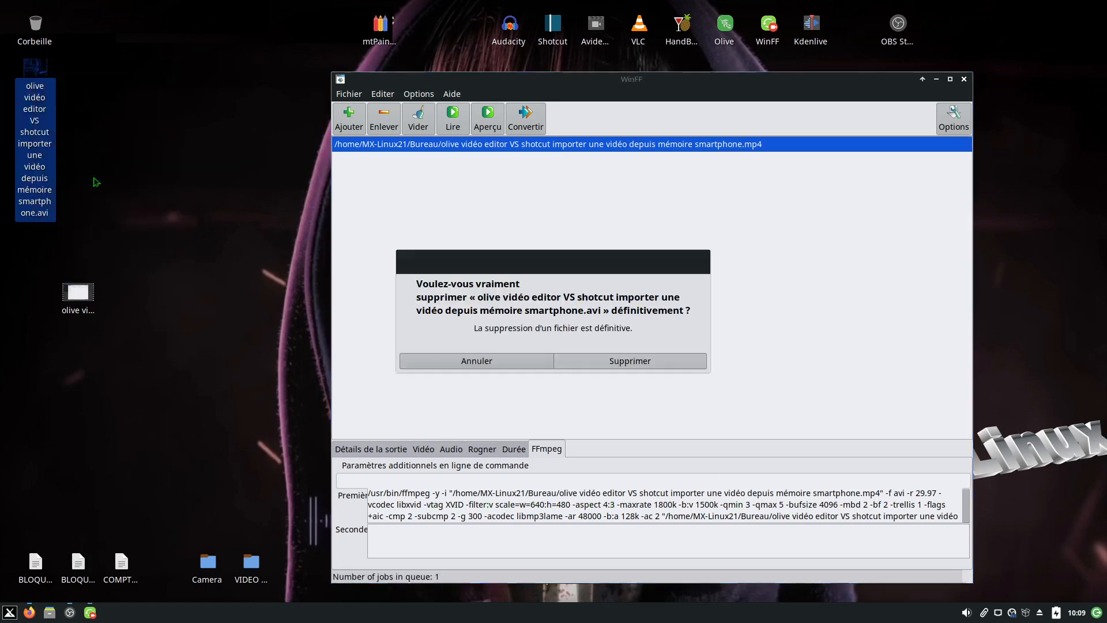
left_click(618, 361)
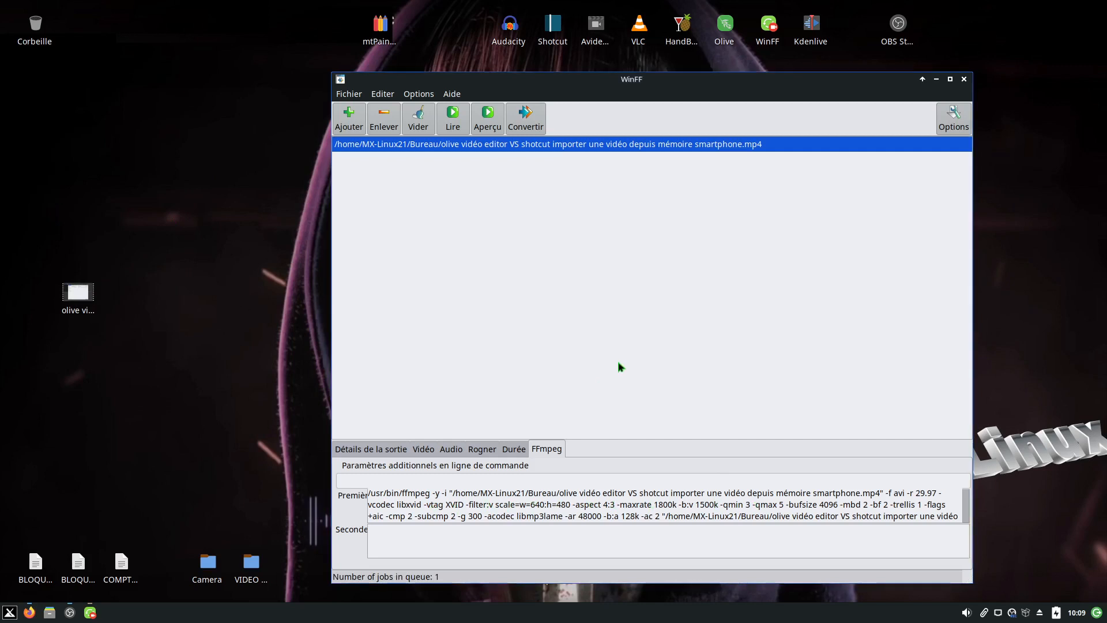
Step: Recheck the output details, then move and enlarge the WinFF window to show the whole FFmpeg command
left_click(377, 451)
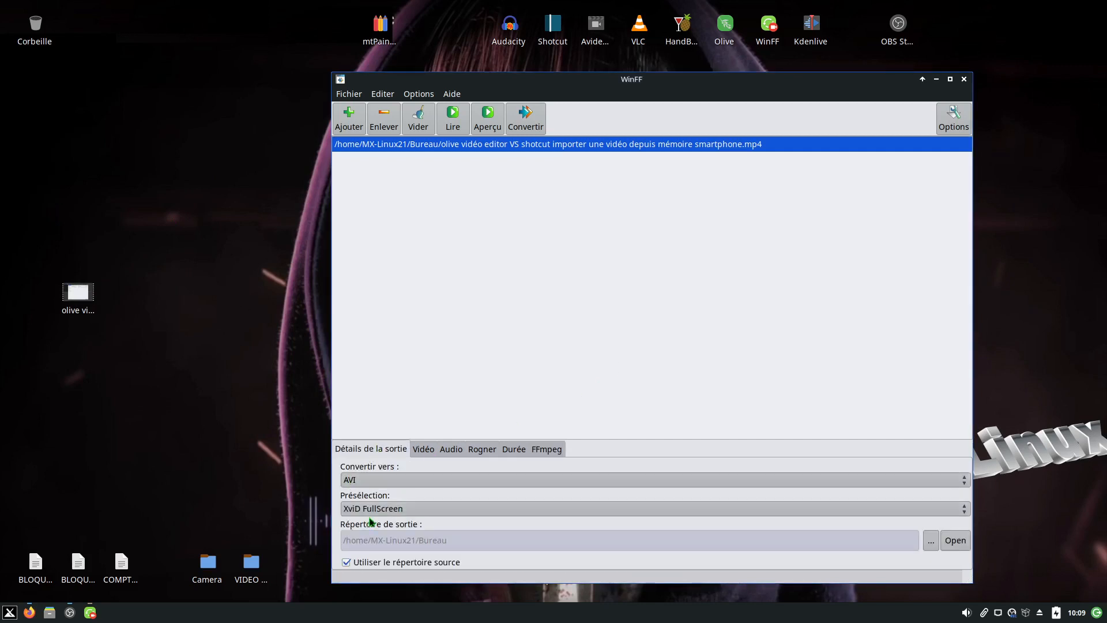
left_click(556, 450)
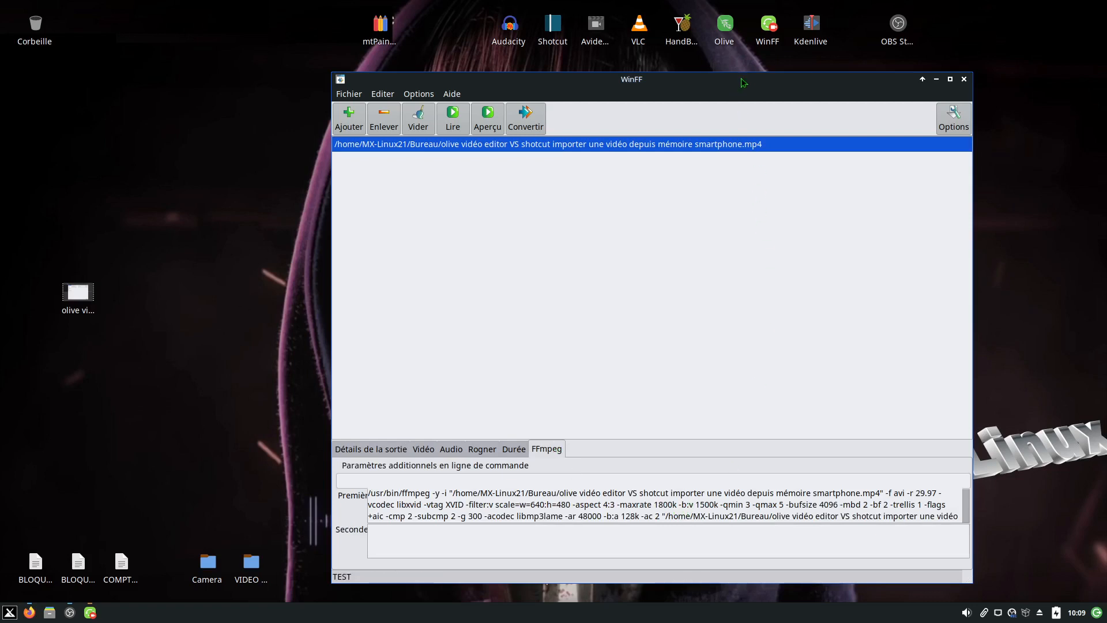
left_click_drag(742, 83, 766, 35)
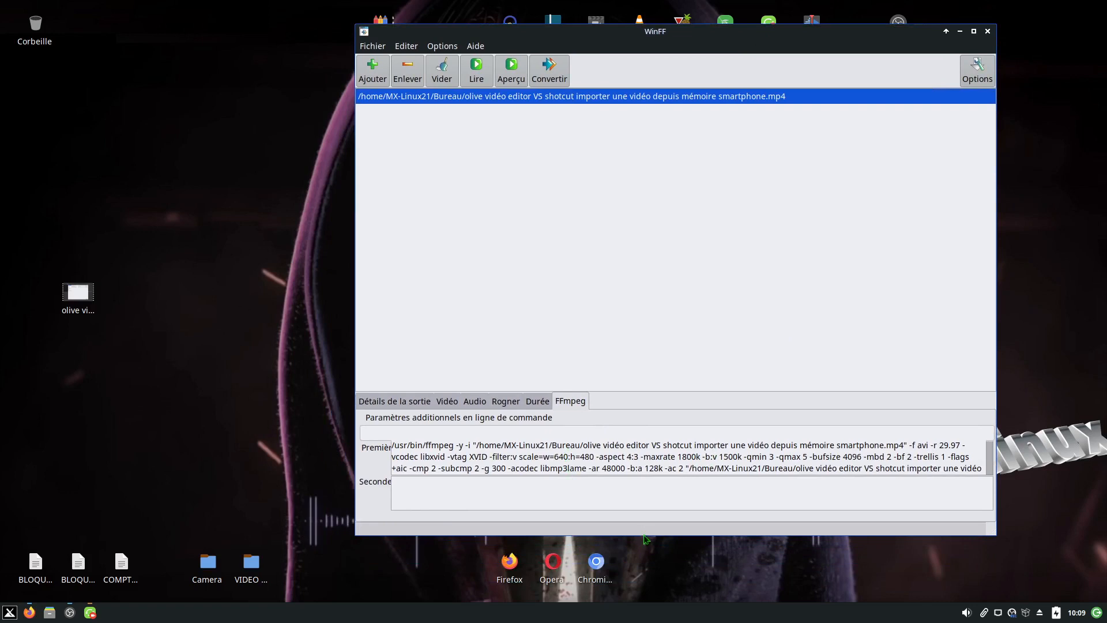
left_click_drag(644, 535, 644, 572)
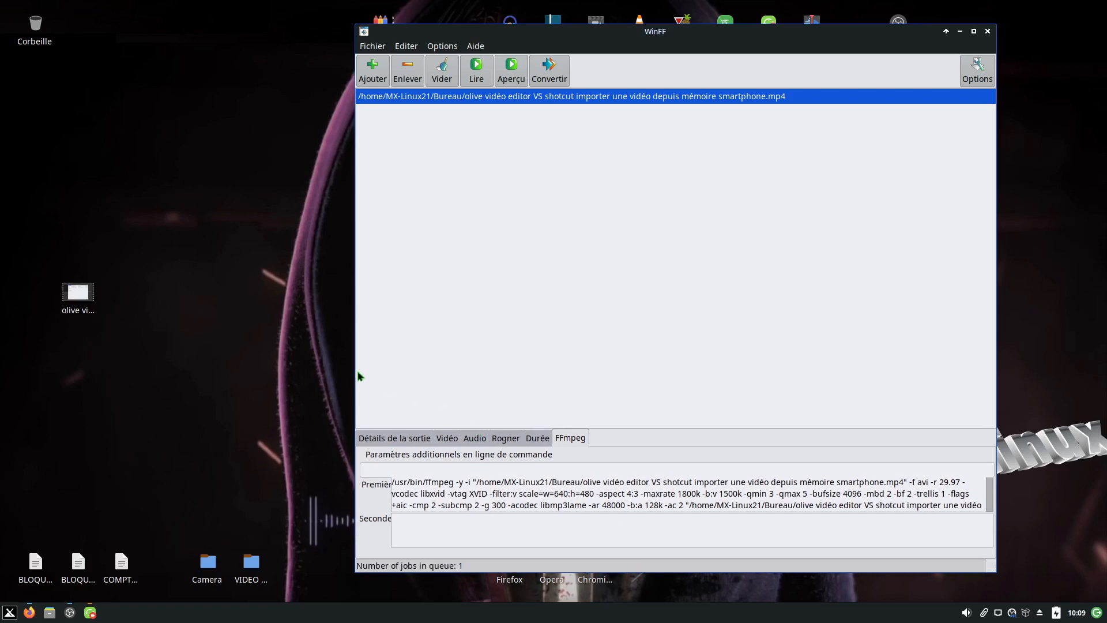
left_click_drag(355, 372, 245, 372)
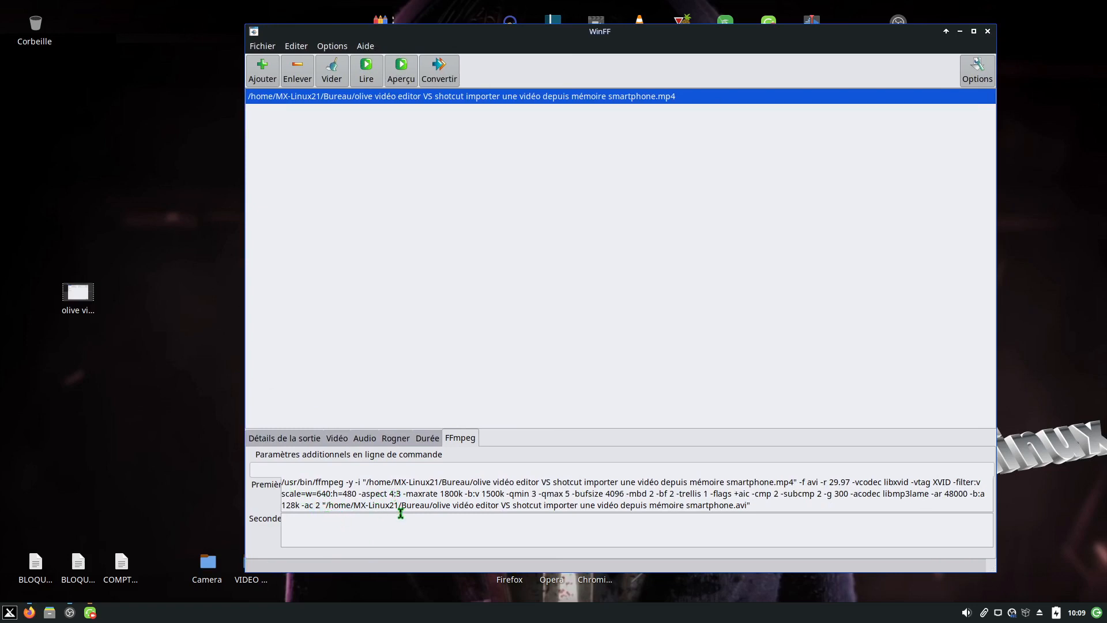
Step: Set the aspect ratio in the FFmpeg command to 16:9
key("BackSpace")
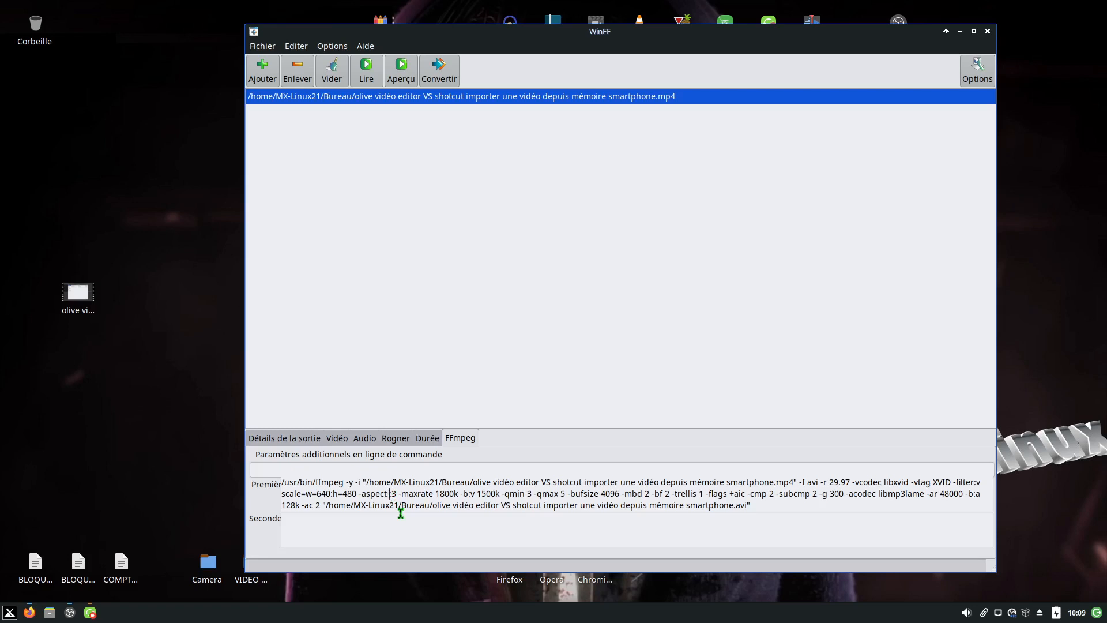
type("16")
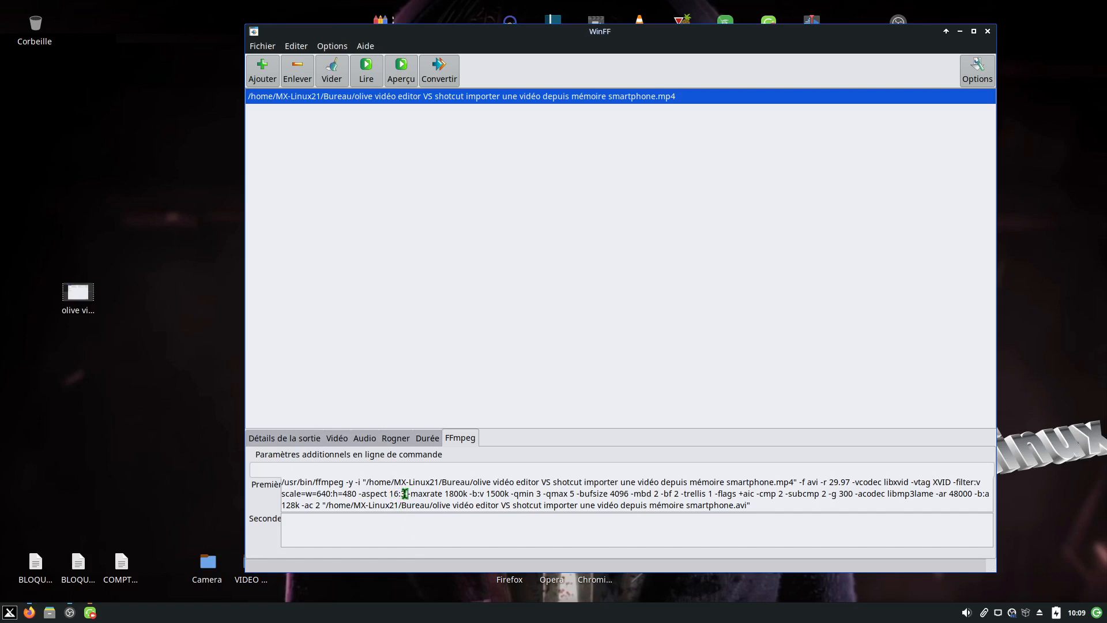
key("BackSpace")
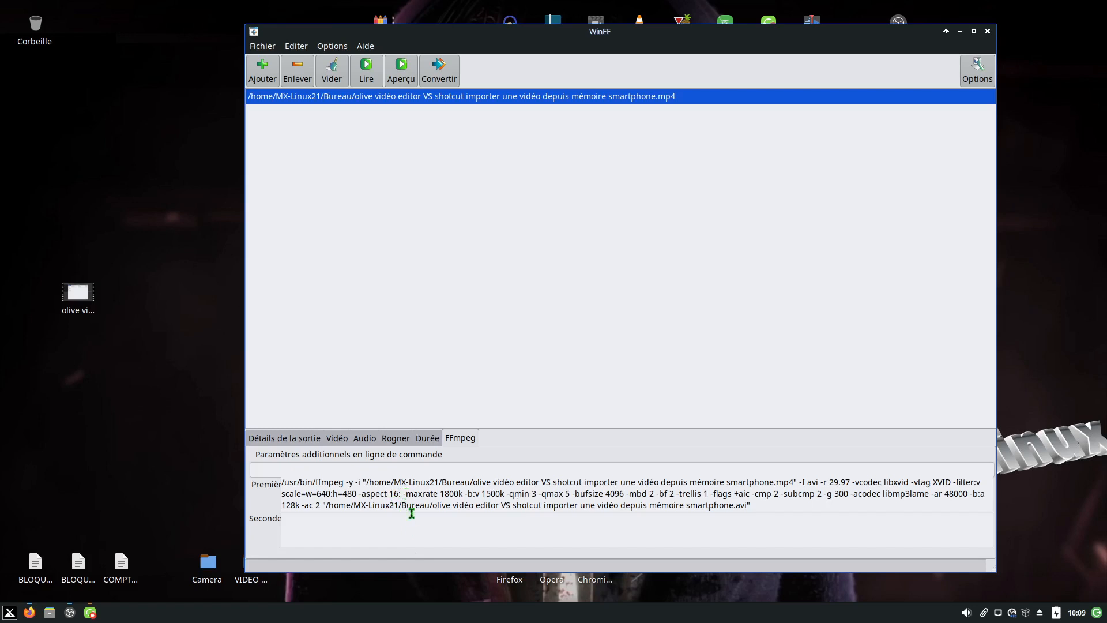
type("9")
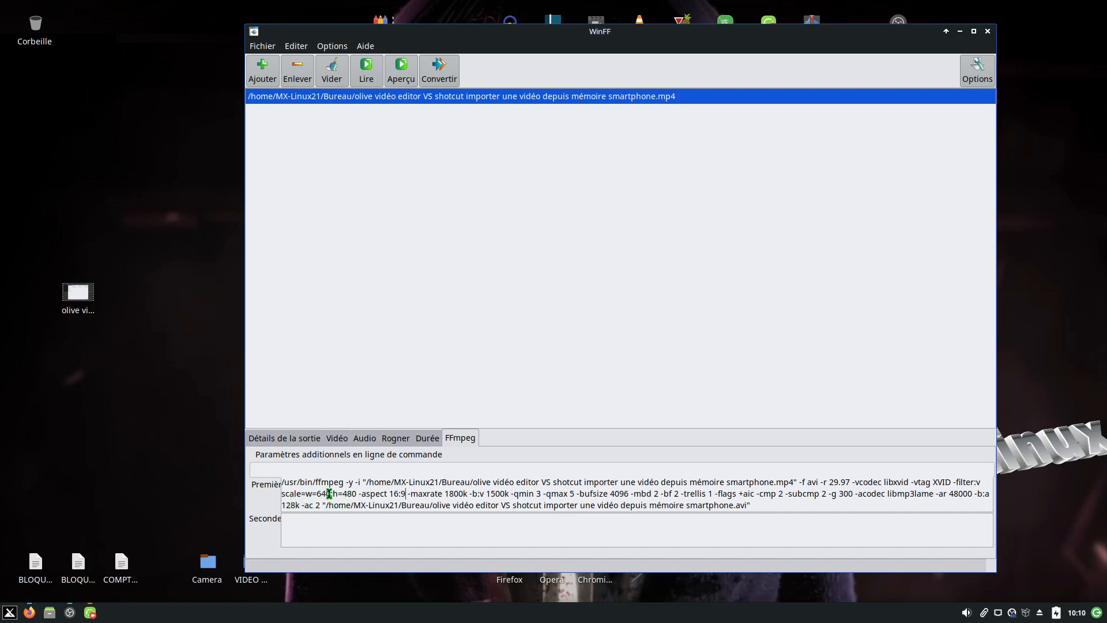
Step: Open the desktop MP4 in MediaInfo to check its resolution and aspect ratio, and close the window
right_click(85, 299)
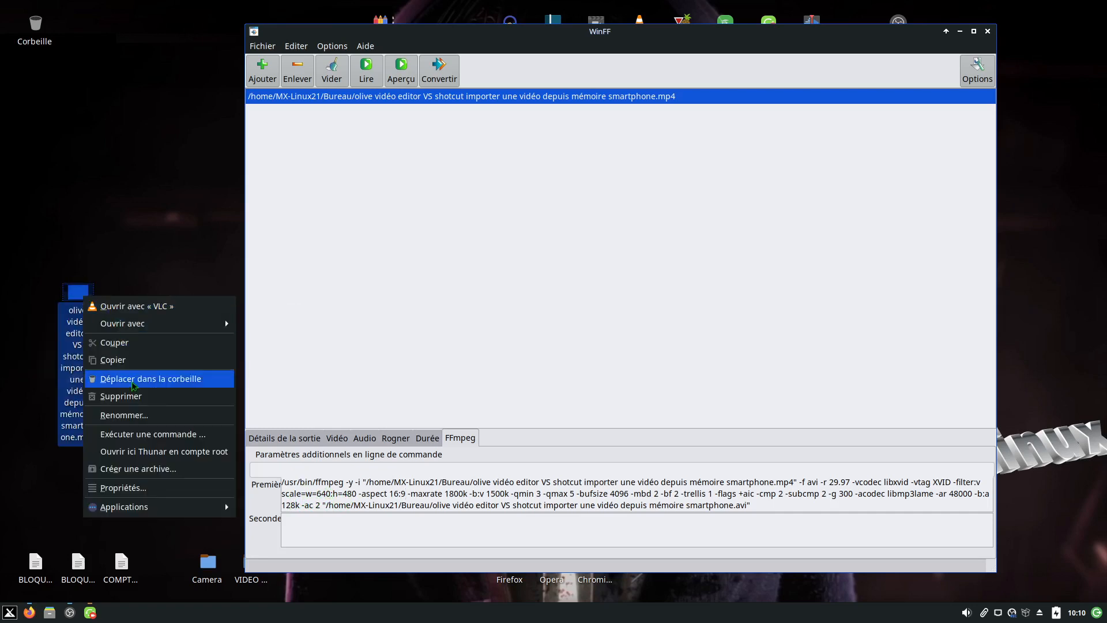
mouse_move(159, 325)
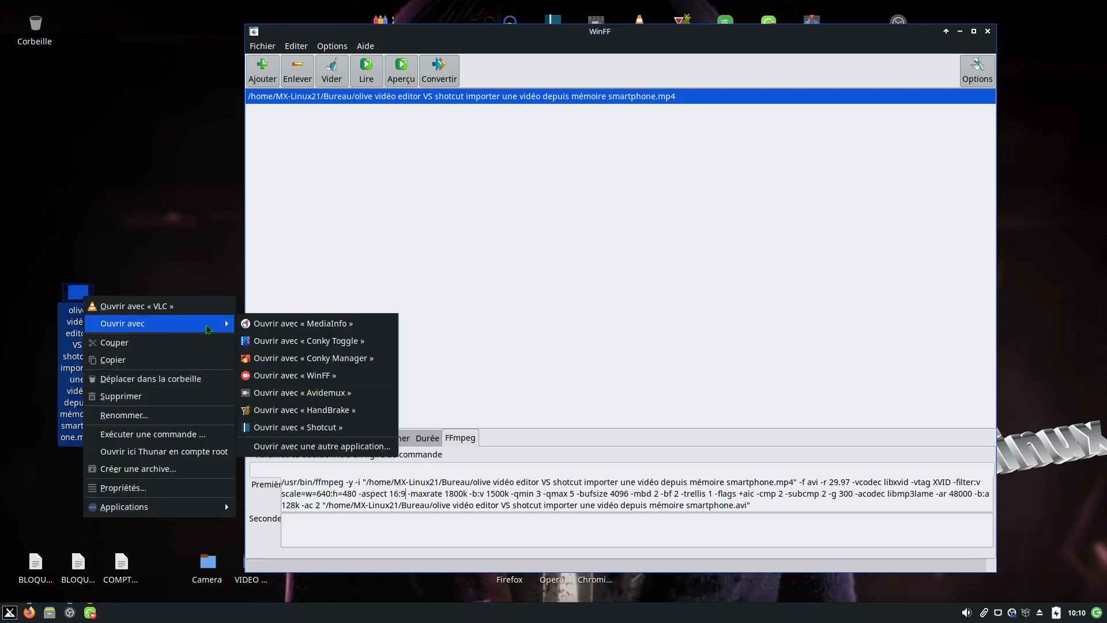
left_click(279, 325)
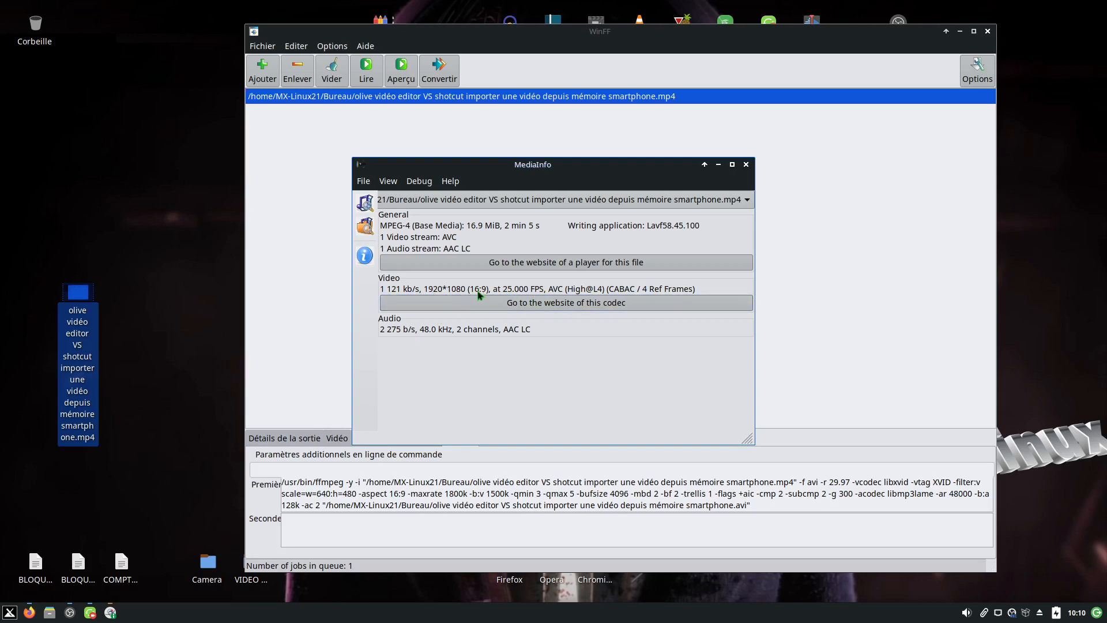
left_click(747, 168)
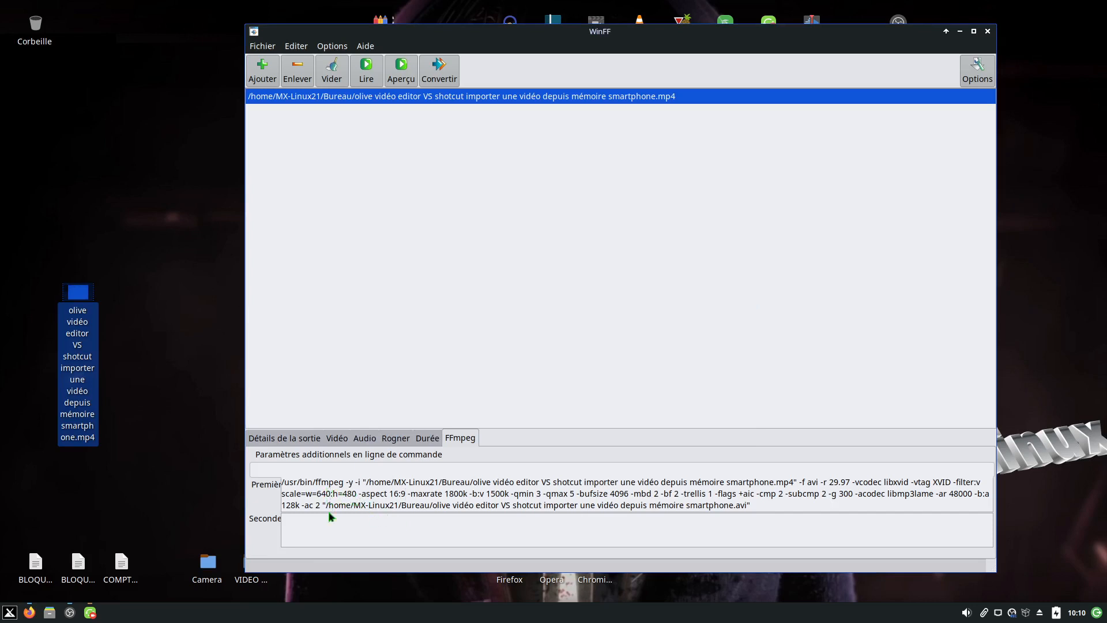
Step: Set the scale in the FFmpeg command to w=1280:h=768 and the audio bitrate to 320k
key("BackSpace")
key("BackSpace")
key("BackSpace")
key("BackSpace")
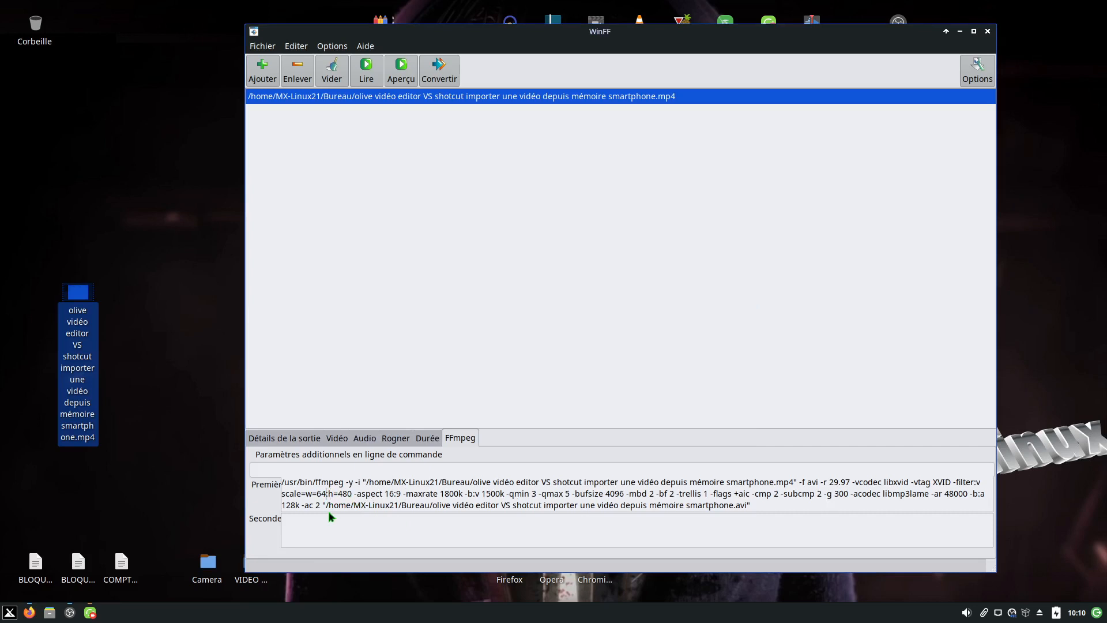
type("1")
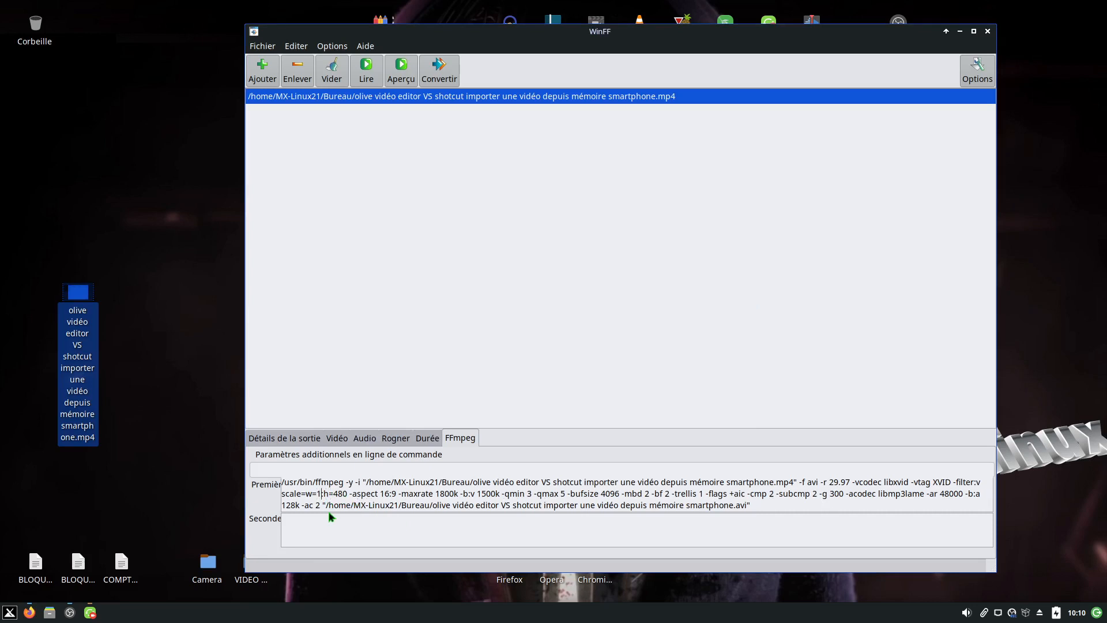
type("280")
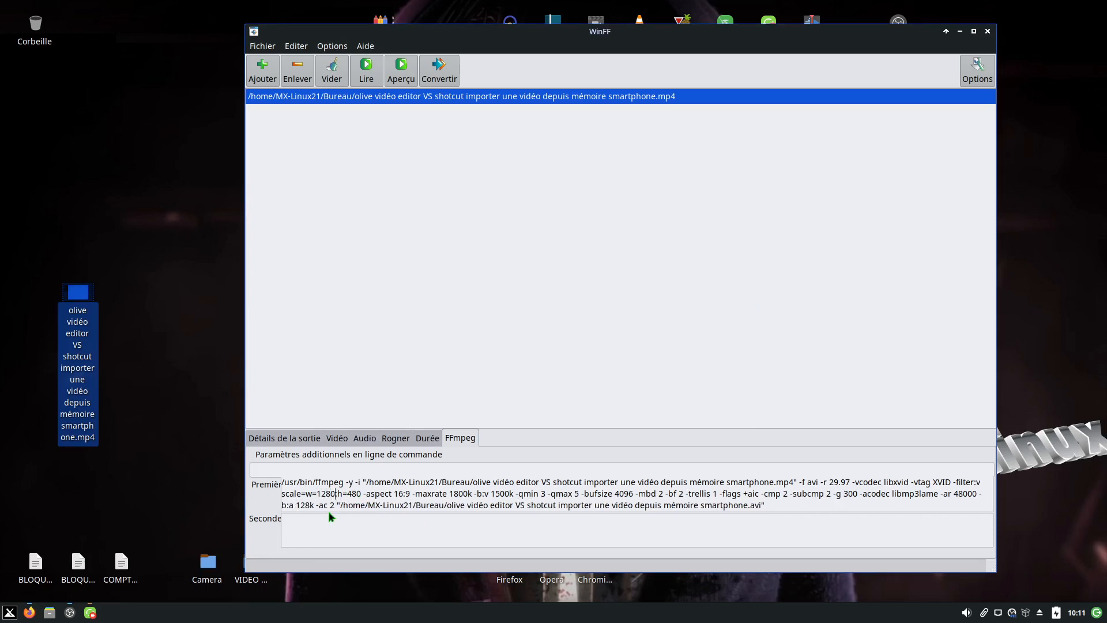
type(":")
key("BackSpace")
key("BackSpace")
key("BackSpace")
type("76")
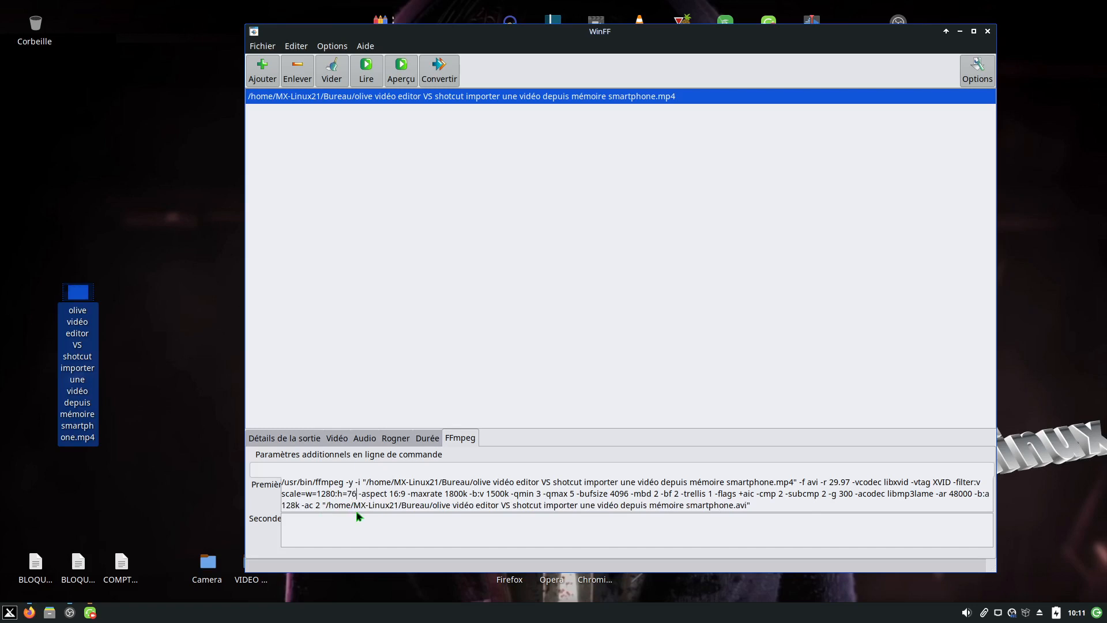
type("8")
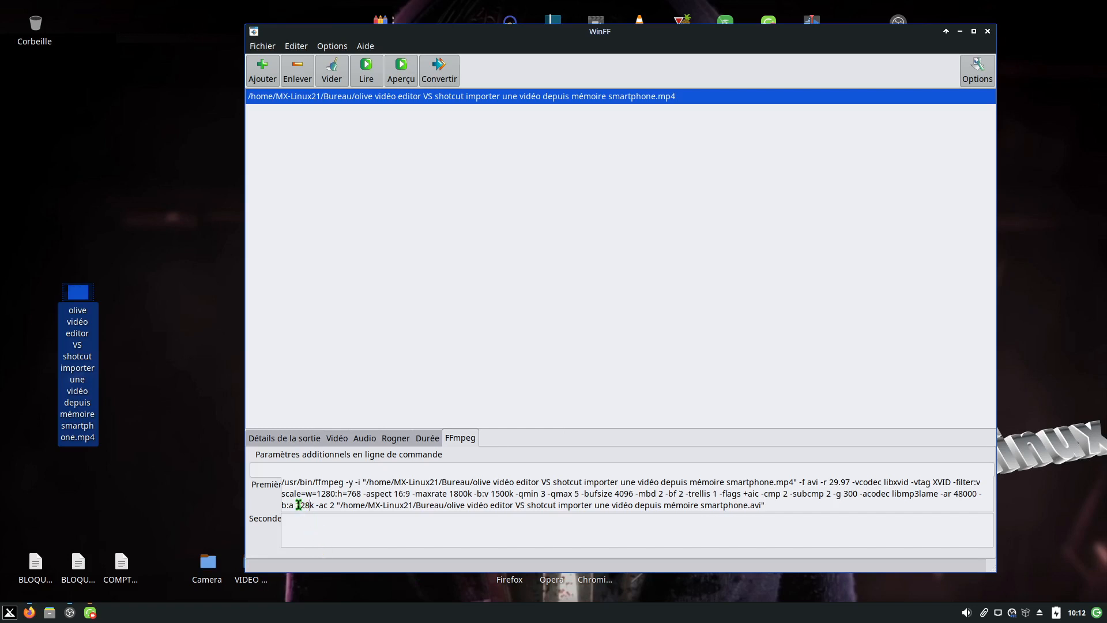
left_click_drag(297, 507, 304, 506)
type("320")
Step: Try converting the video with the audio sample rate set to 44000 and close the terminal
left_click(963, 496)
key("BackSpace")
type("4")
left_click(448, 77)
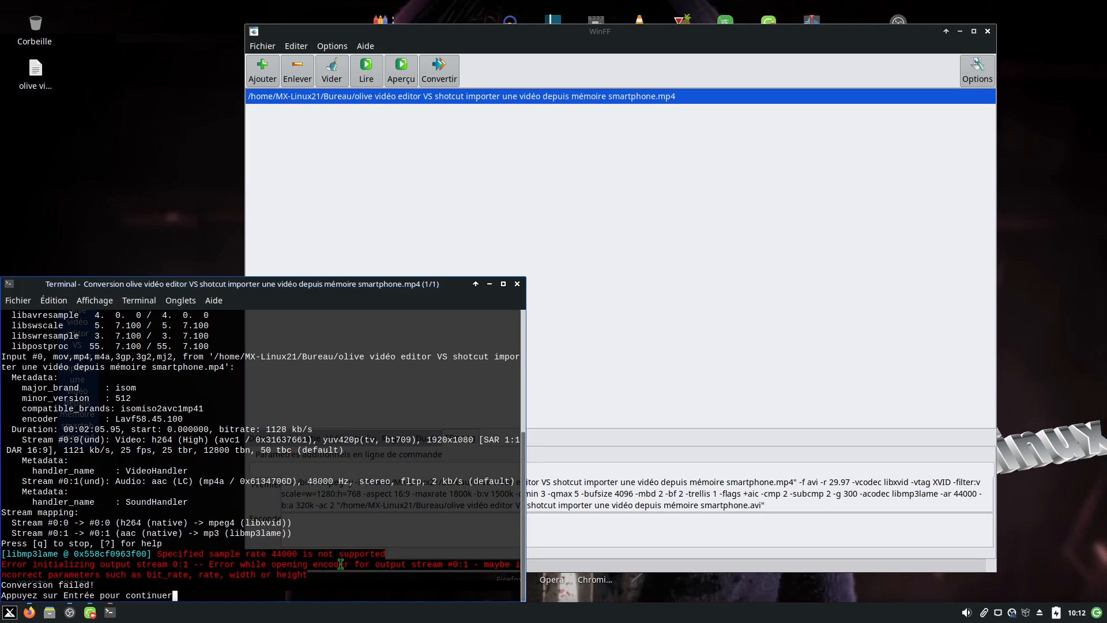
left_click(517, 284)
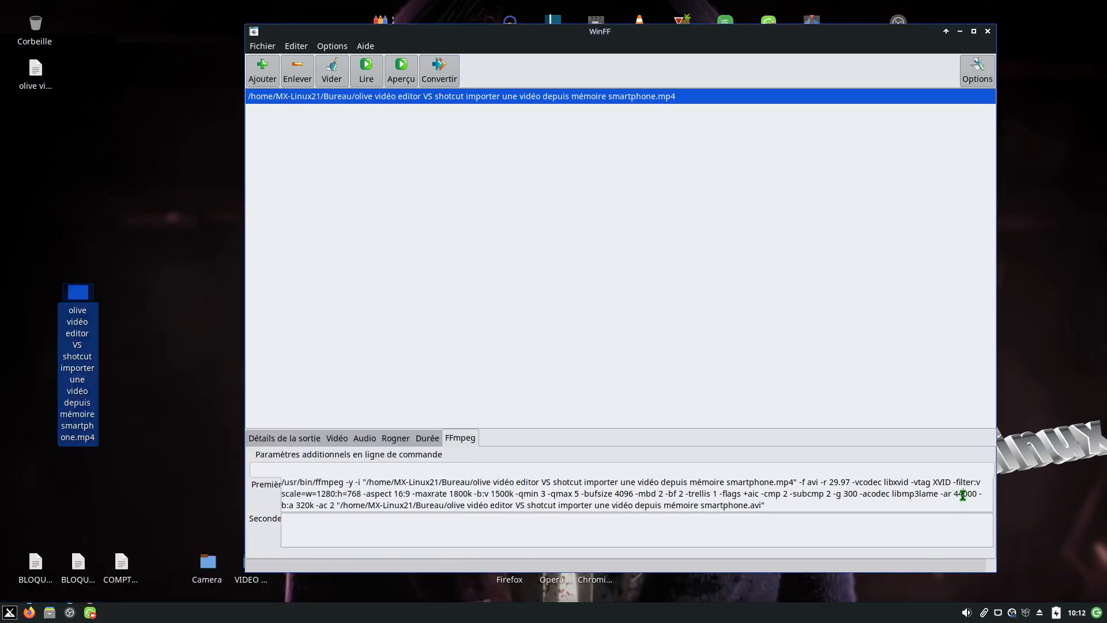
Step: Set the audio sample rate in the FFmpeg command to 48000 and start converting the video to AVI
key("BackSpace")
type("8")
left_click_drag(955, 496, 979, 498)
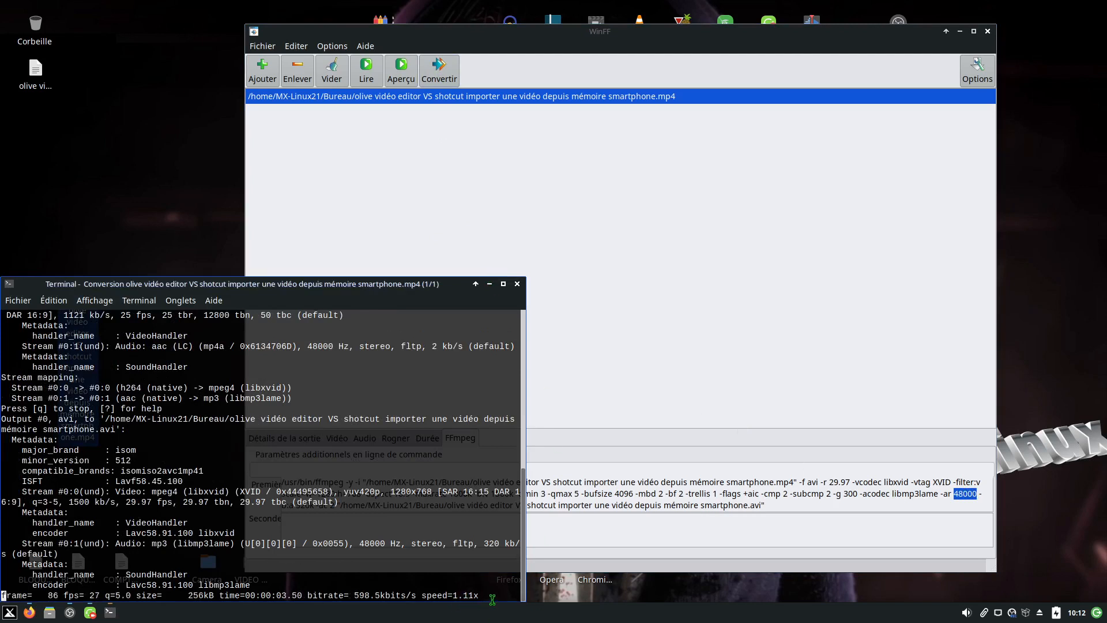
Step: Check the conversion speed in the terminal, moved over the WinFF window, and close it to stop the conversion
left_click_drag(422, 595, 479, 595)
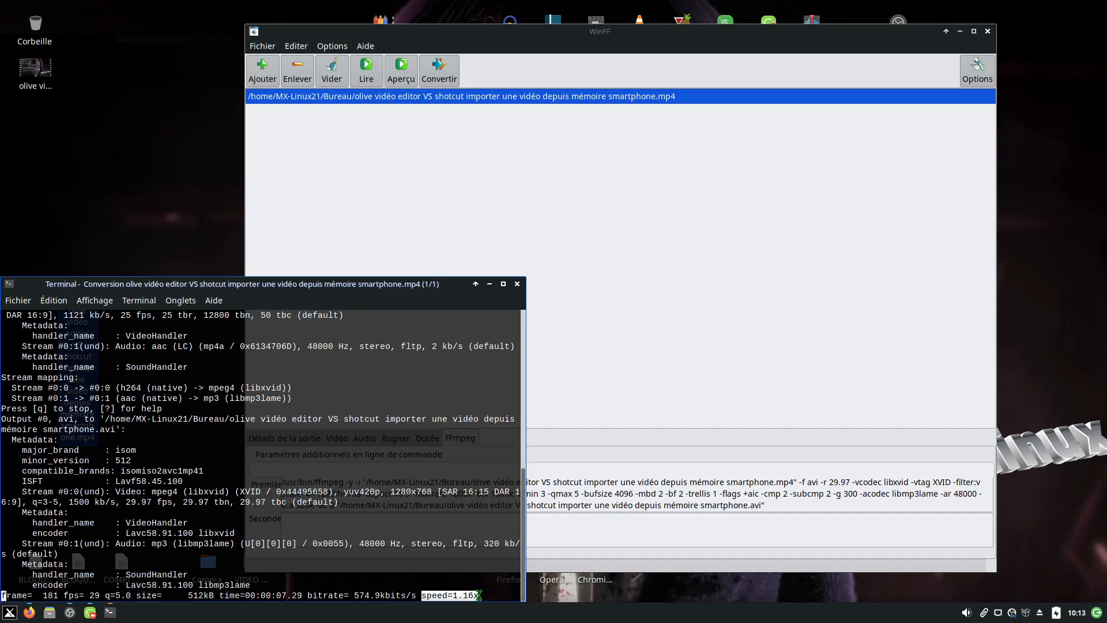
left_click_drag(424, 290, 736, 150)
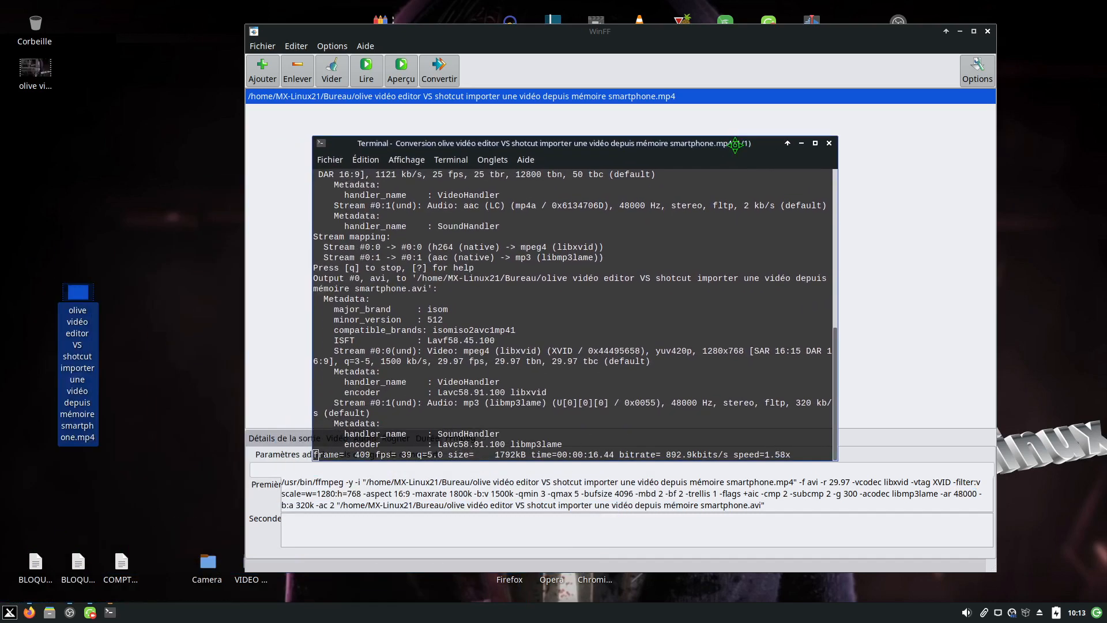
left_click(138, 362)
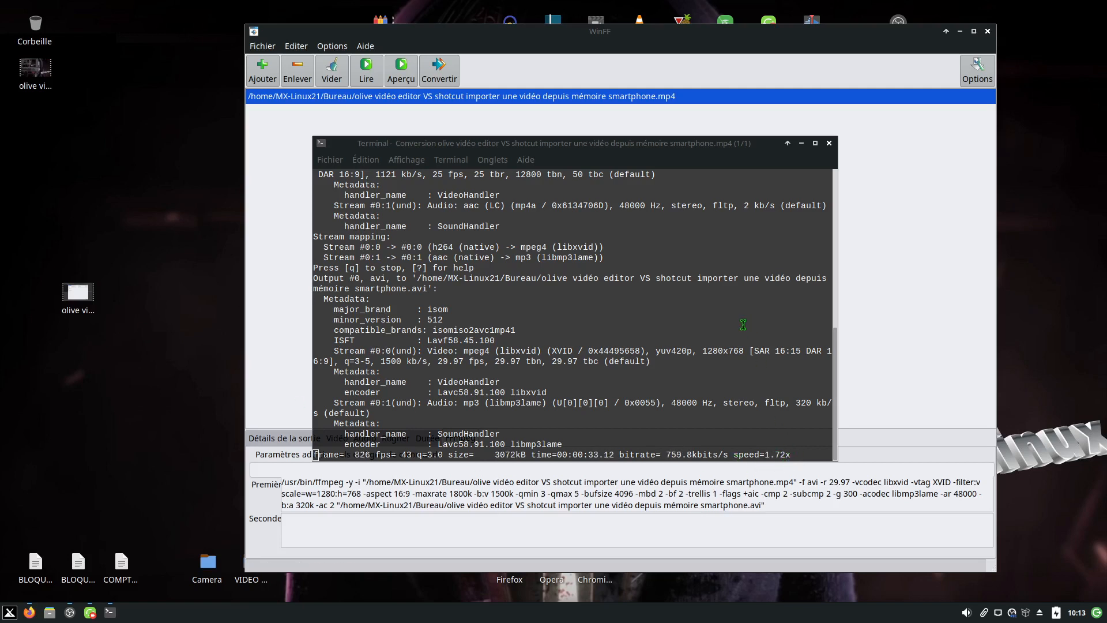
left_click(831, 144)
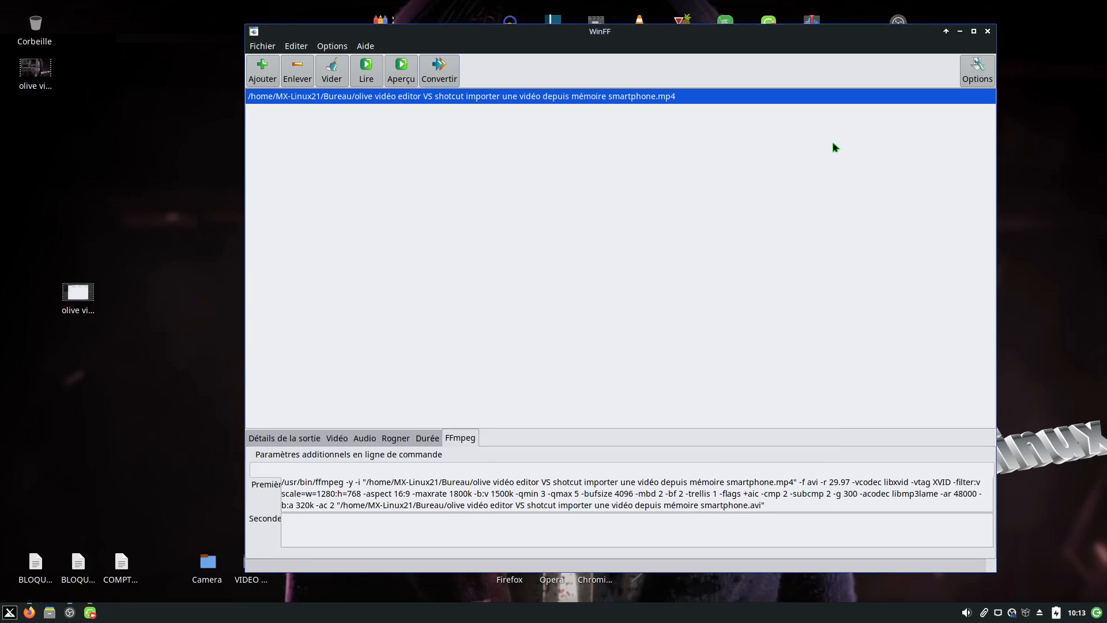
Step: Move the converted AVI just above the MP4 on the desktop and show its details in MediaInfo
left_click_drag(47, 76, 94, 125)
right_click(82, 117)
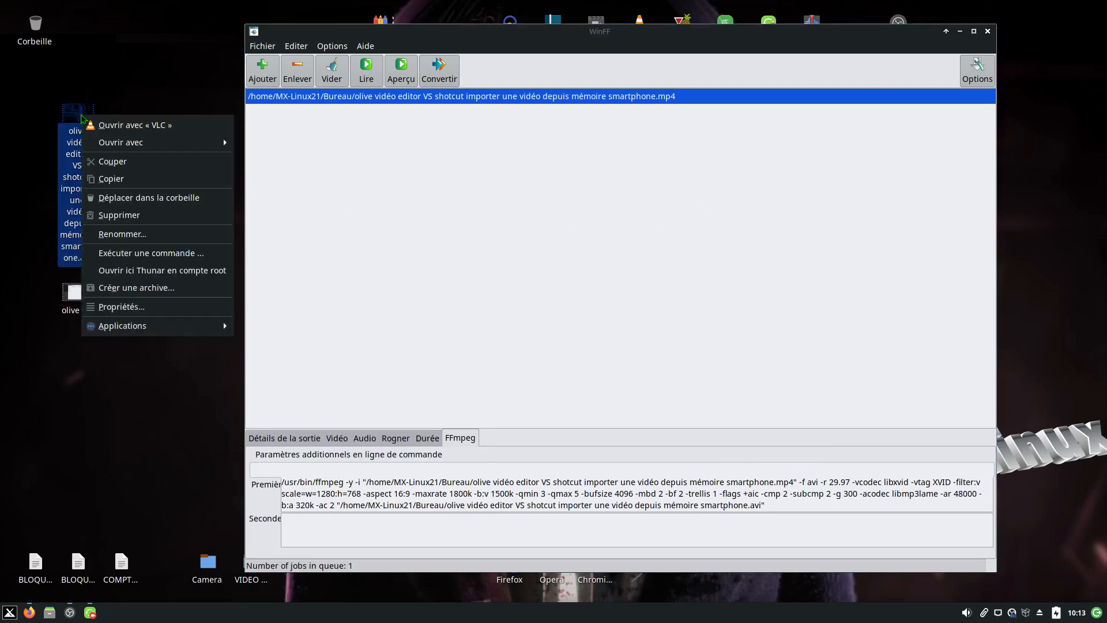
mouse_move(122, 144)
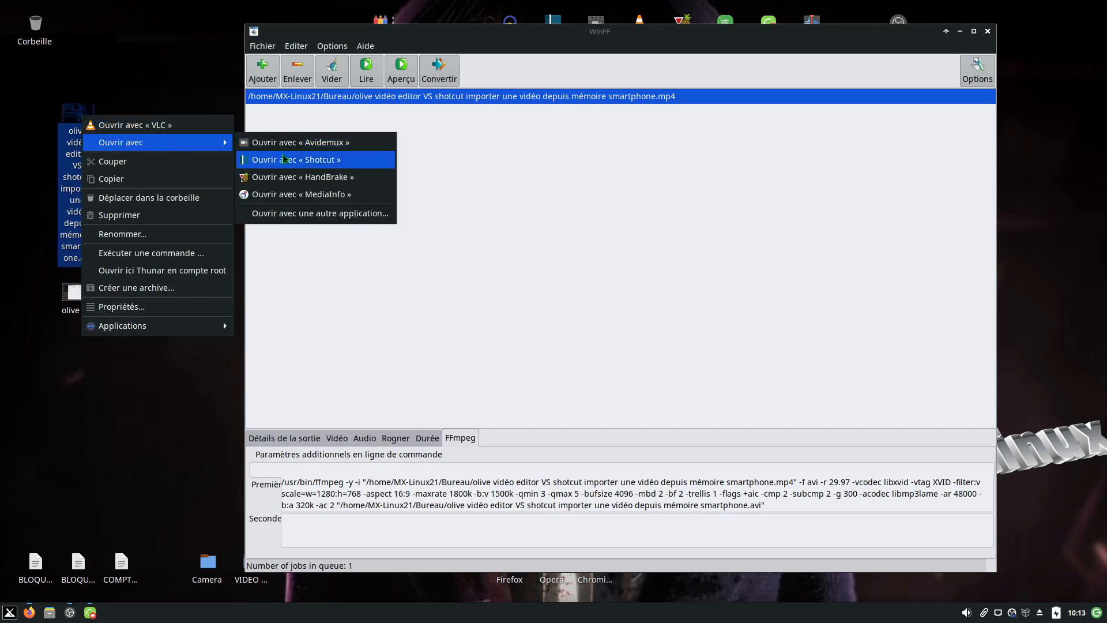
left_click(288, 195)
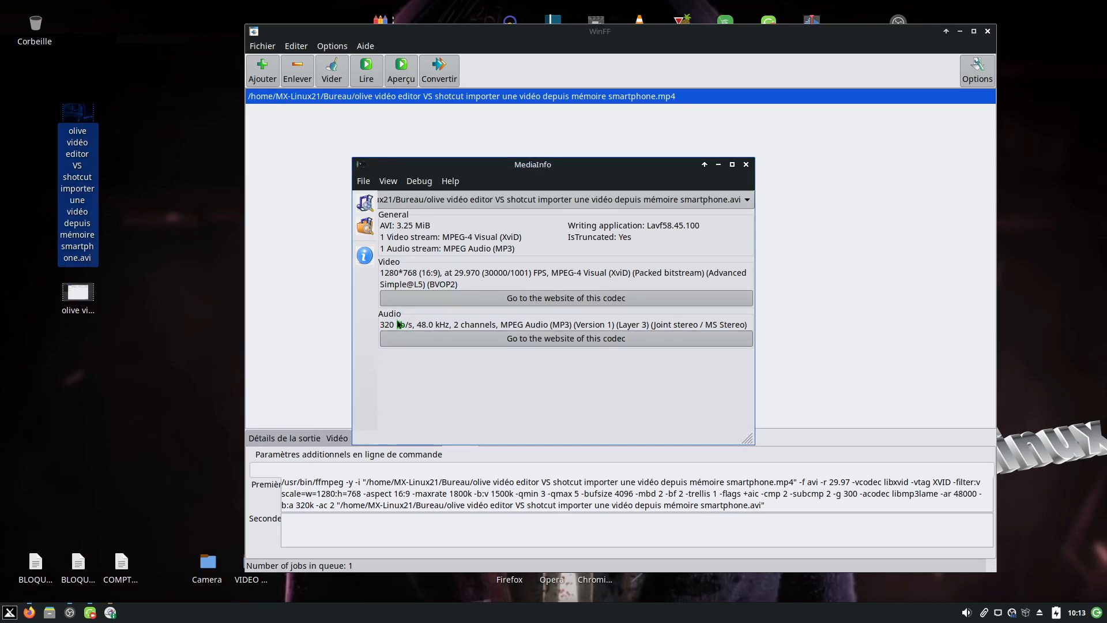
Step: Open the original MP4 in MediaInfo and switch its details to the HTML view
left_click(80, 294)
right_click(85, 297)
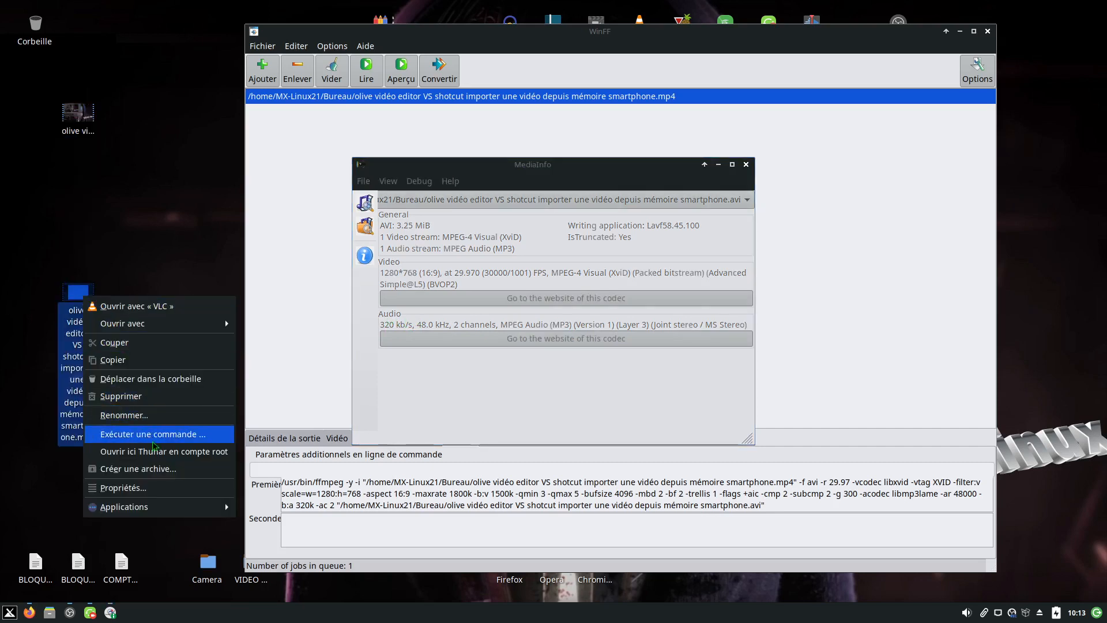
left_click(254, 323)
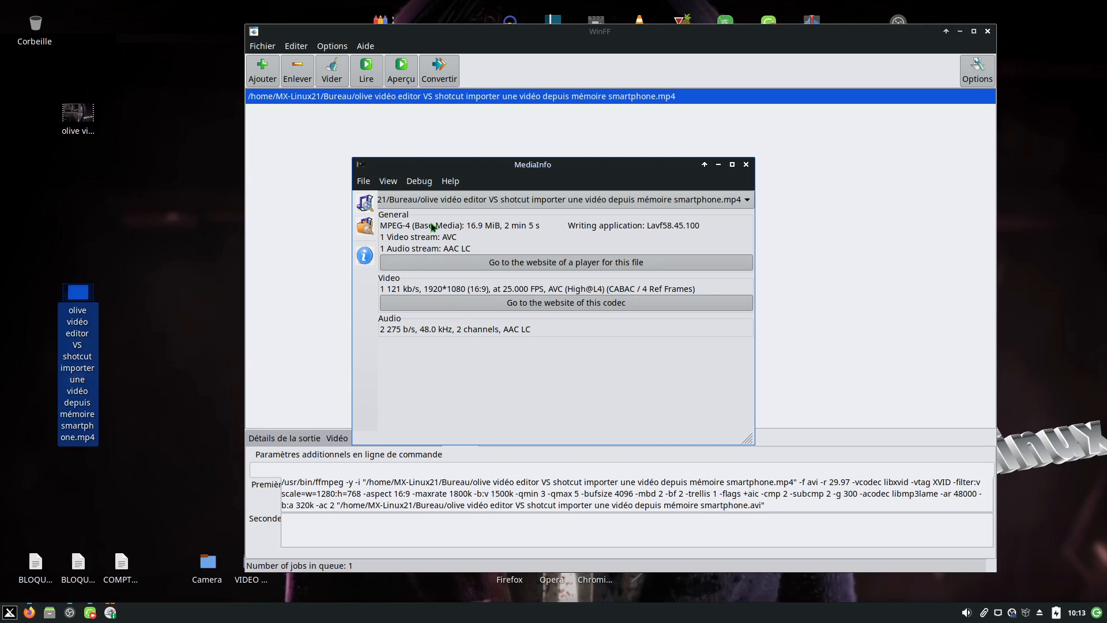
left_click(388, 184)
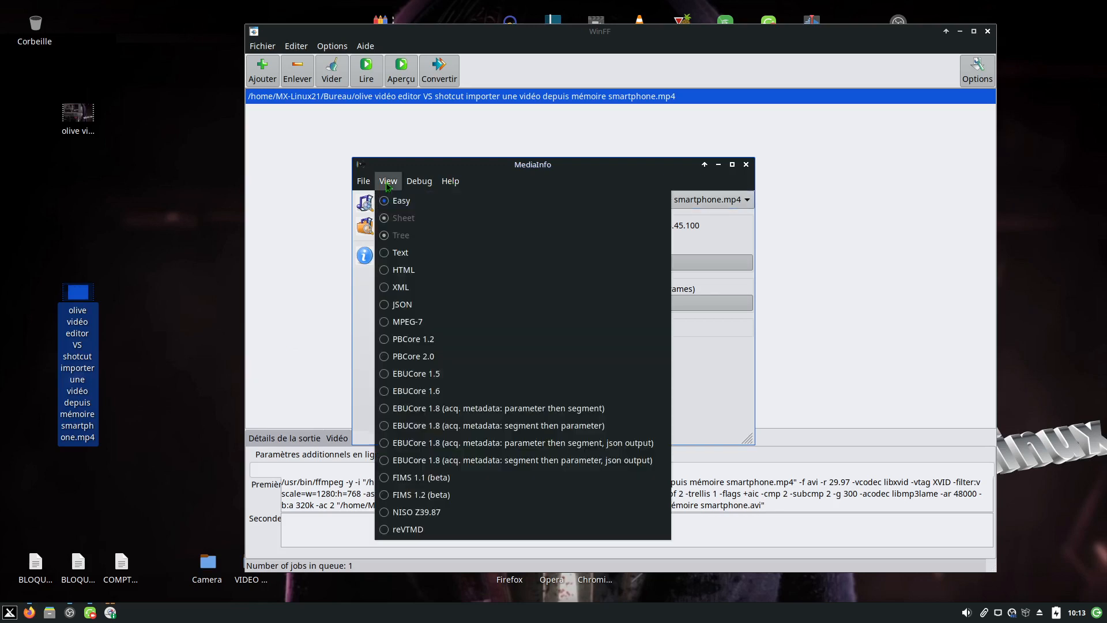
left_click(387, 271)
Step: Review the MP4's video and audio details, highlight its sampling rate and maximum bit rate, and close both MediaInfo windows
scroll(666, 357, "down", 3)
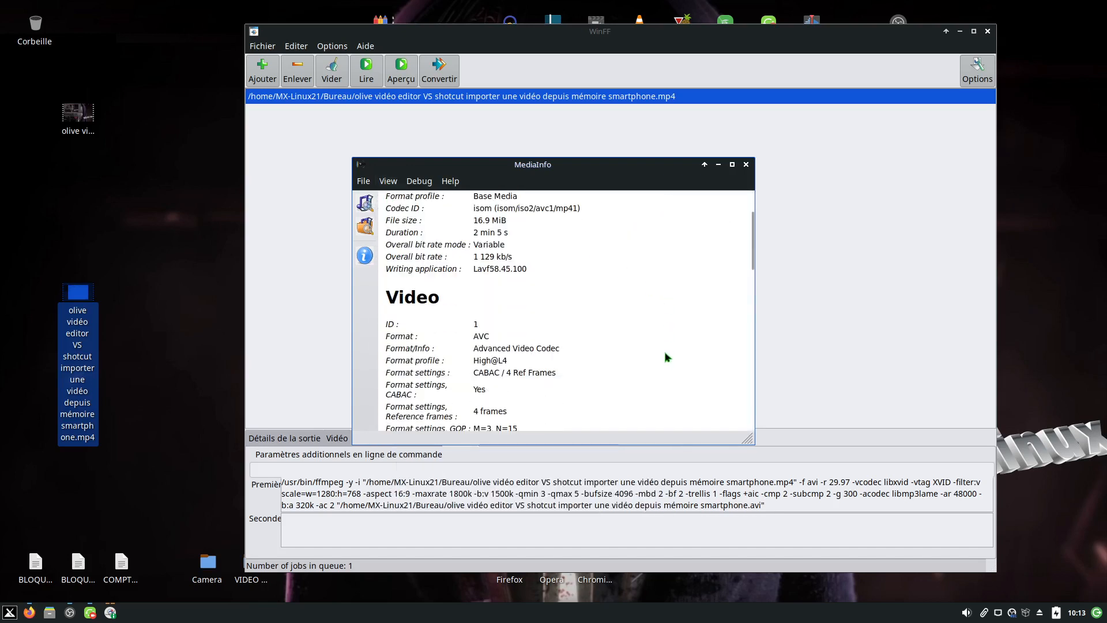
scroll(666, 357, "up", 3)
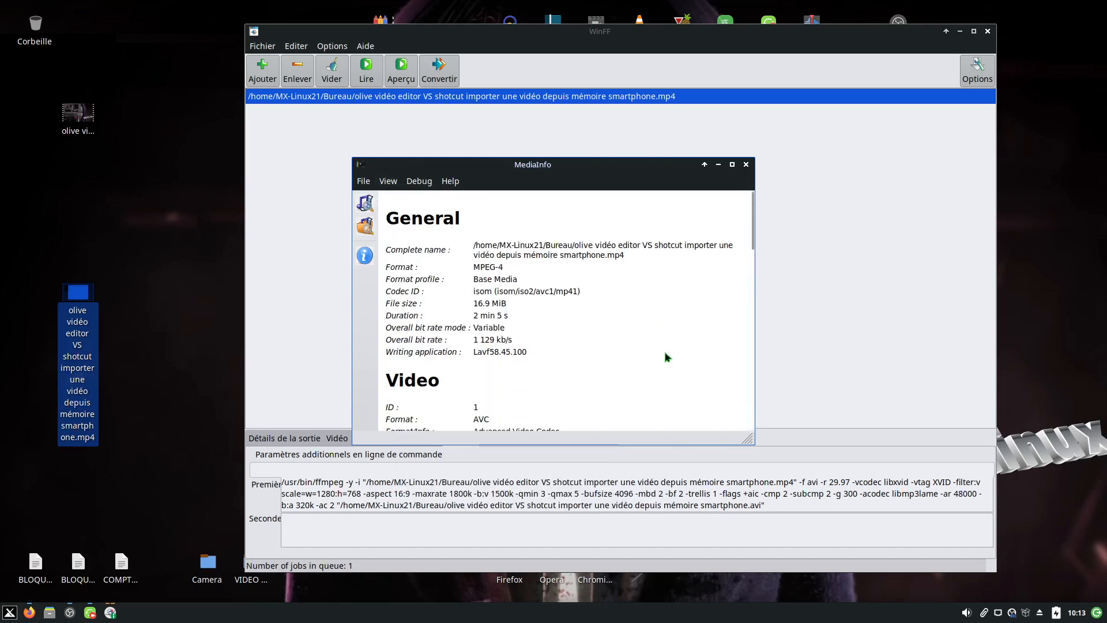
scroll(666, 357, "down", 5)
scroll(666, 357, "down", 6)
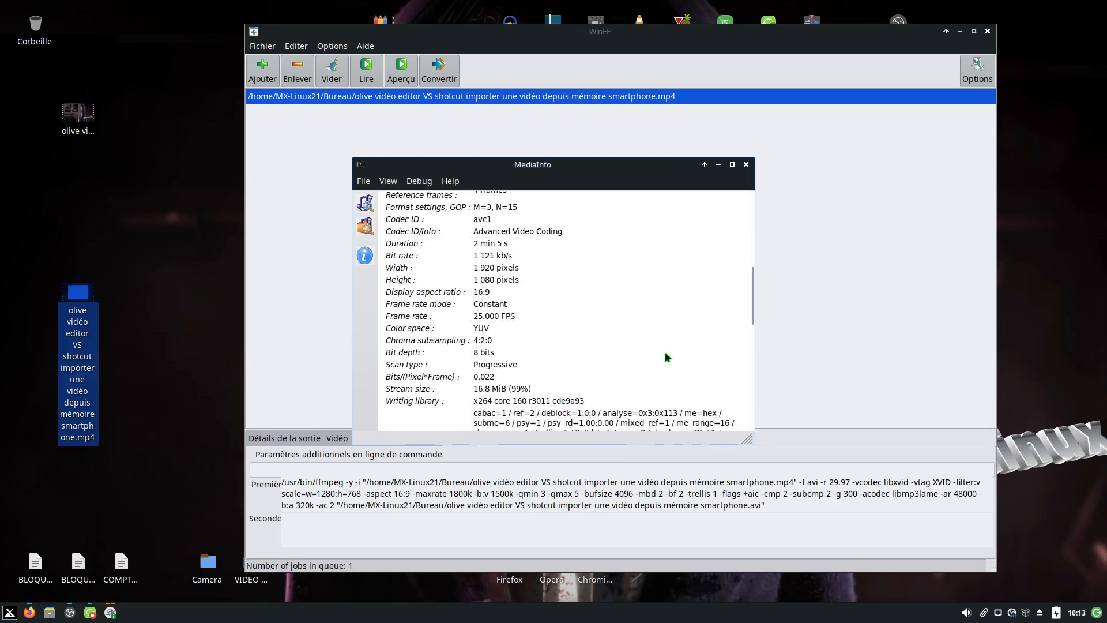
scroll(667, 357, "down", 7)
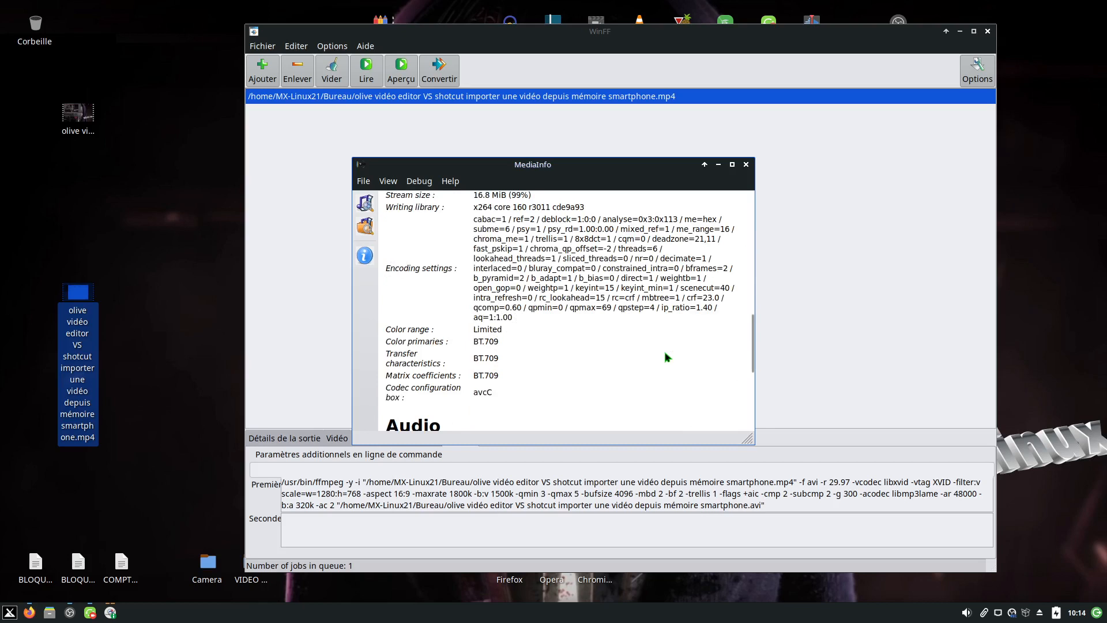
scroll(667, 358, "down", 5)
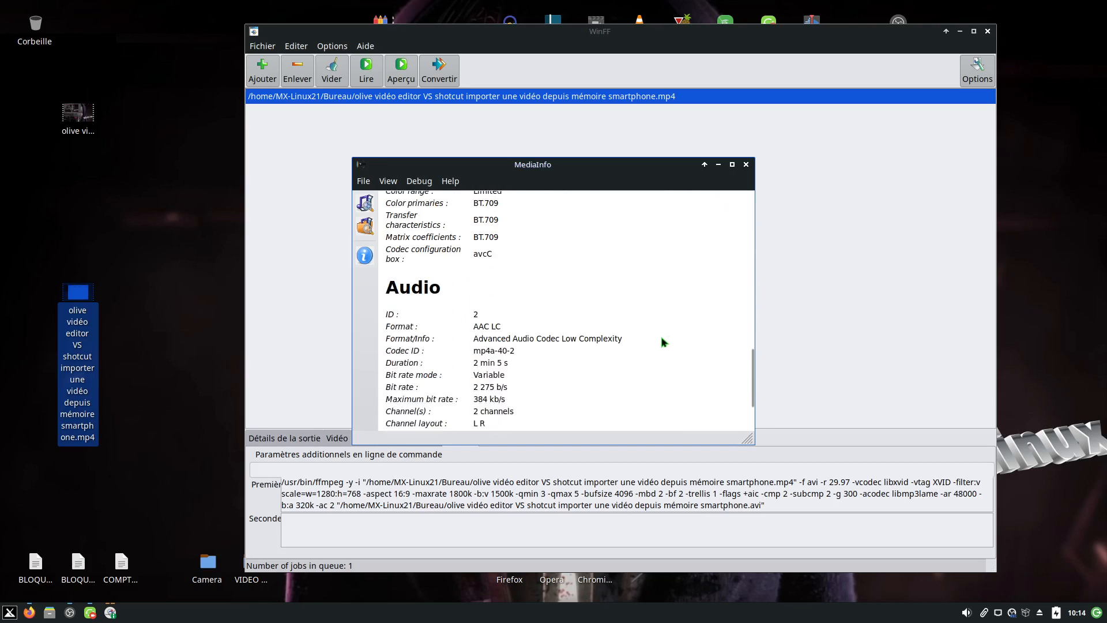
scroll(664, 342, "down", 1)
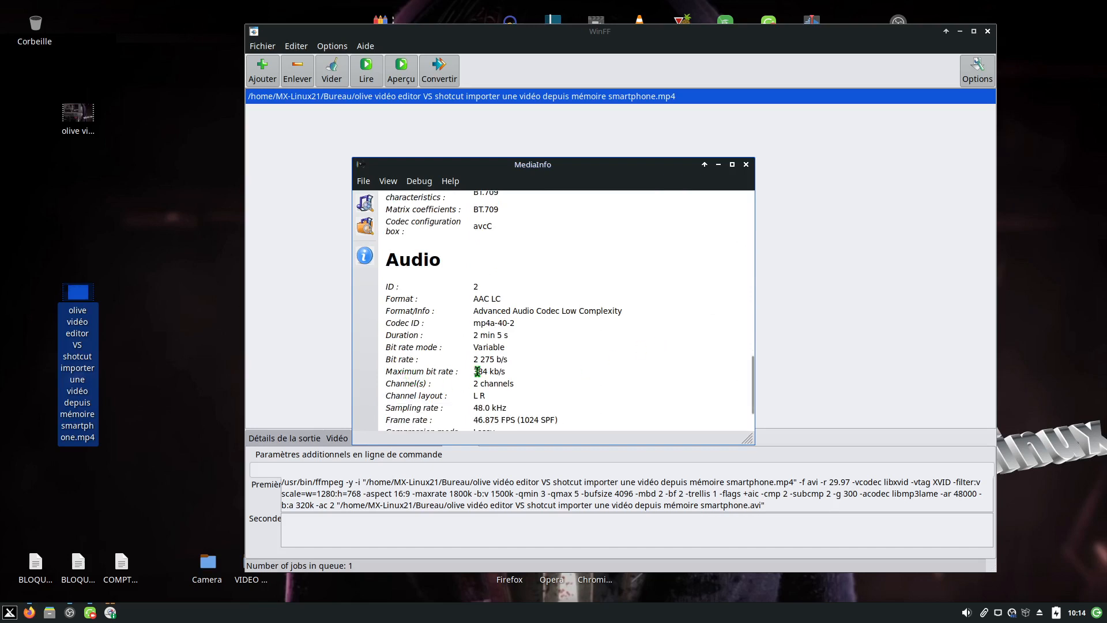
scroll(502, 375, "down", 1)
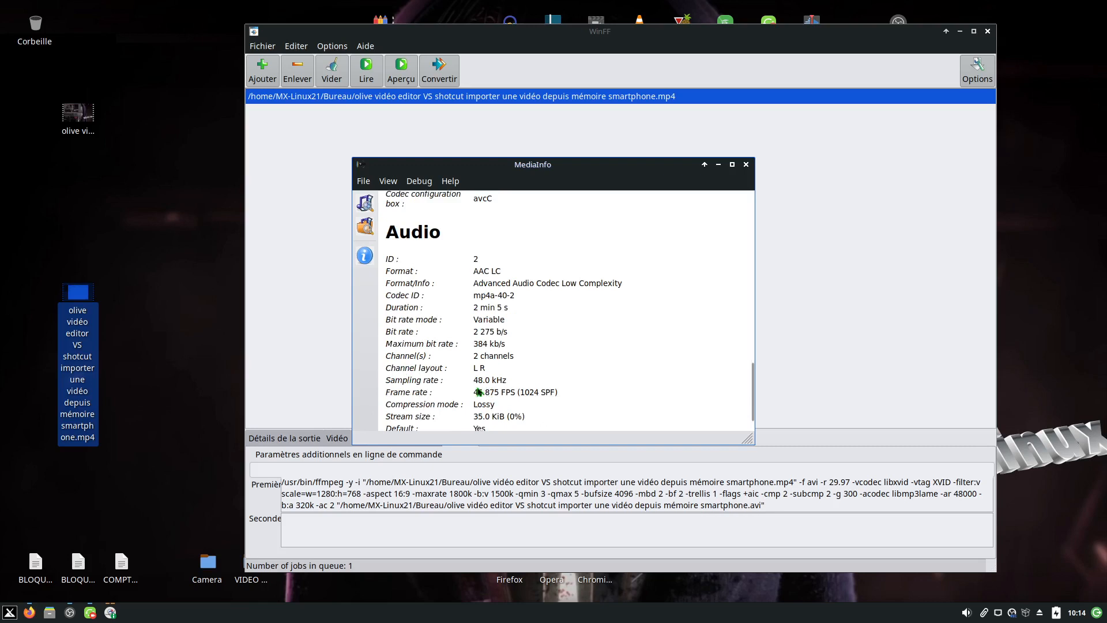
left_click_drag(474, 386, 517, 382)
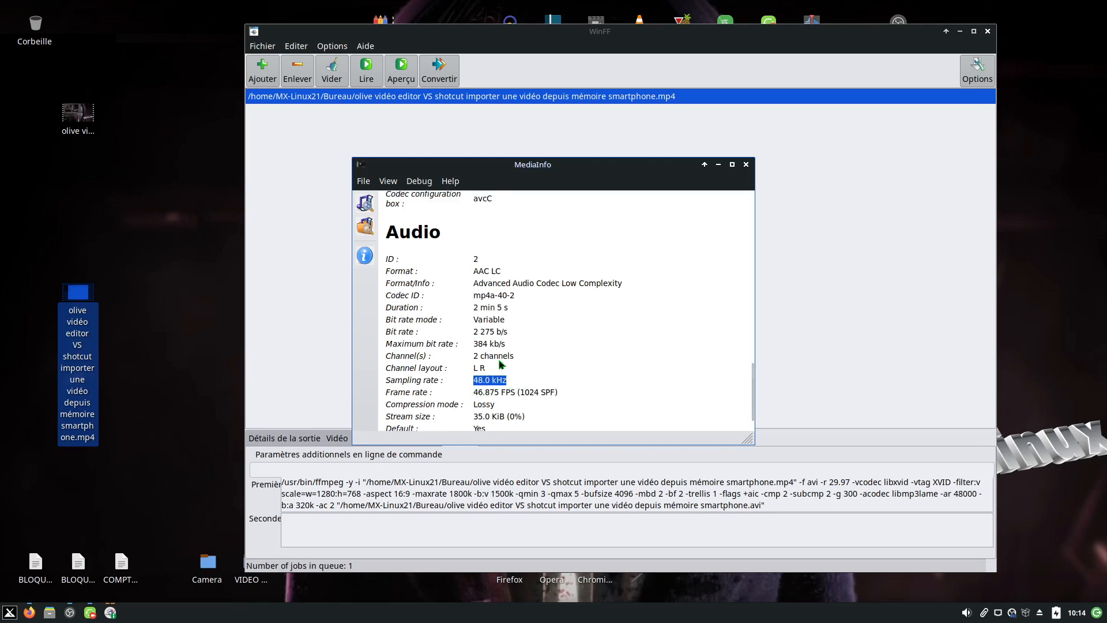
left_click(475, 348)
left_click_drag(474, 346, 505, 345)
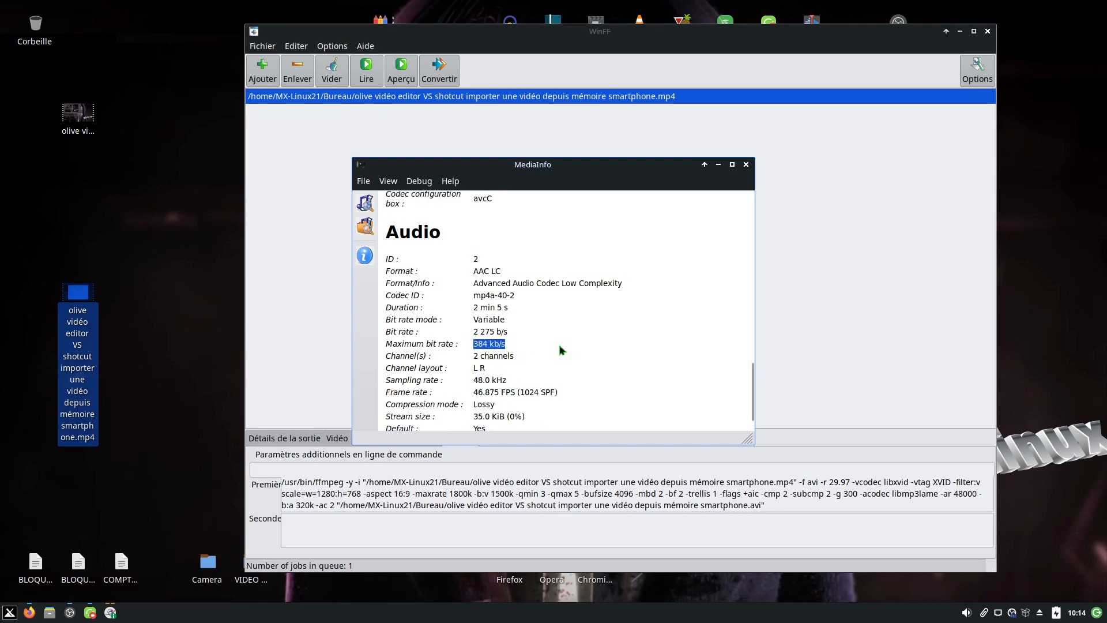
left_click(747, 165)
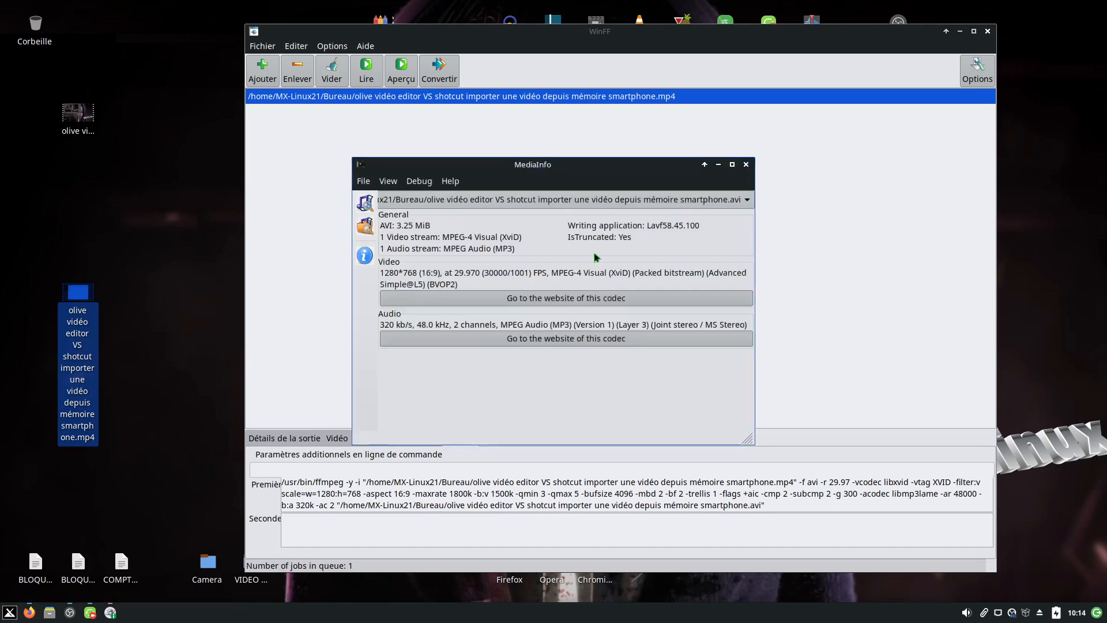
left_click(747, 165)
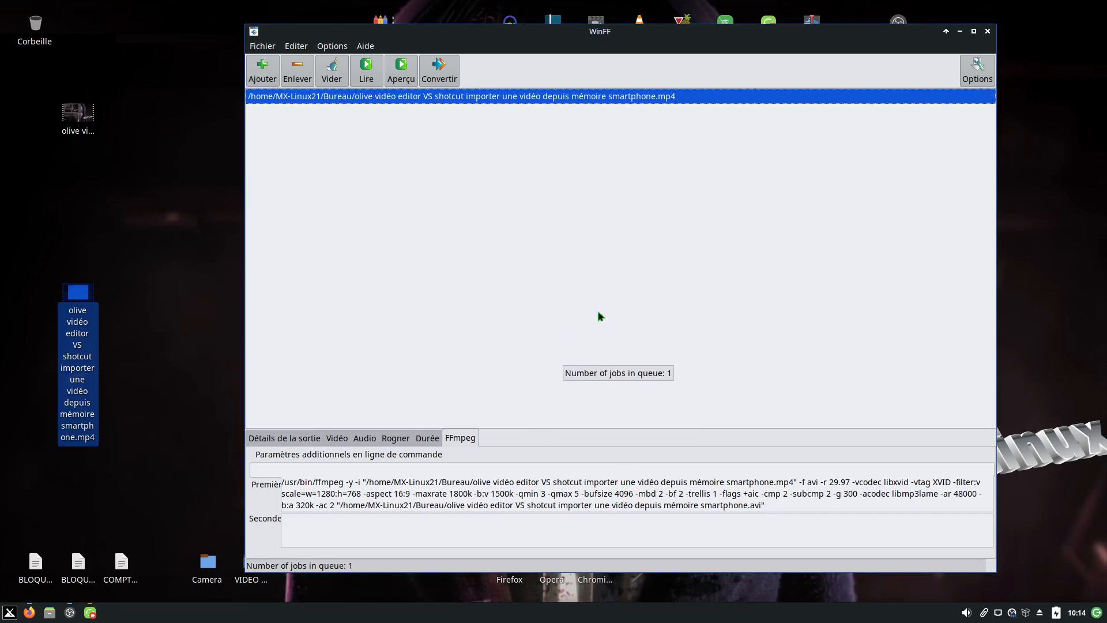
Step: Reposition the WinFF window just below the row of application shortcuts on the desktop
left_click_drag(735, 49, 718, 241)
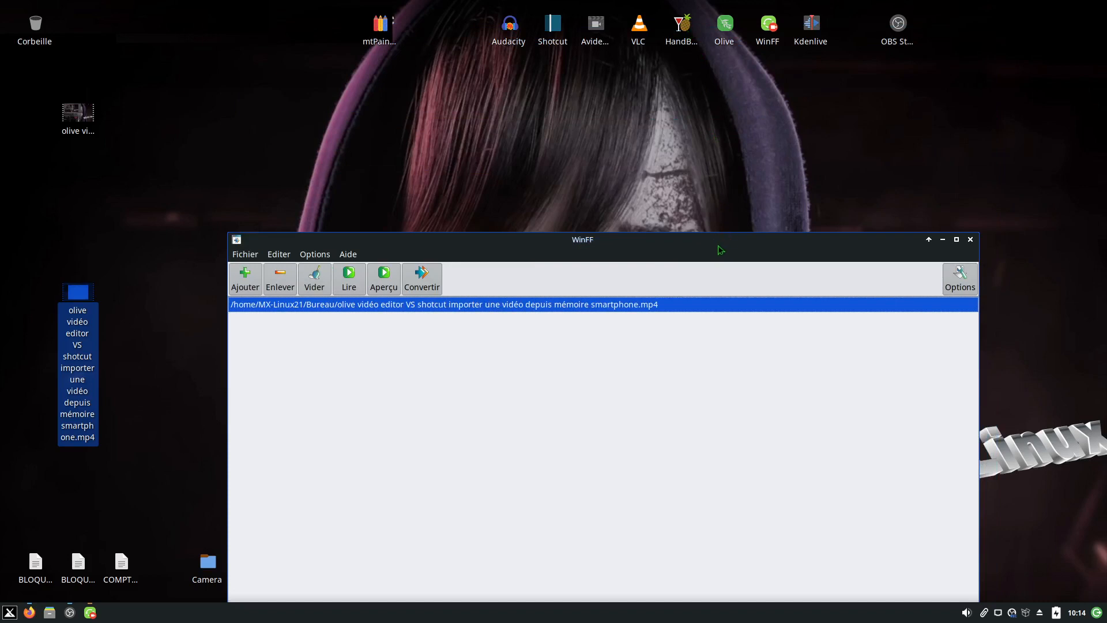
left_click_drag(720, 249, 760, 65)
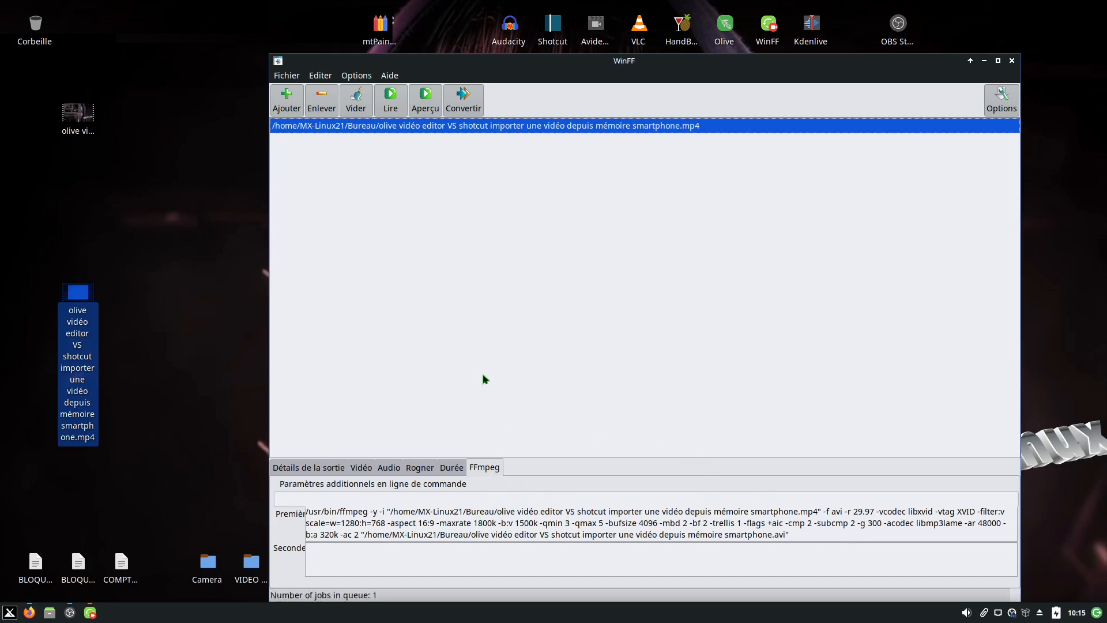
mouse_move(71, 611)
left_click(116, 594)
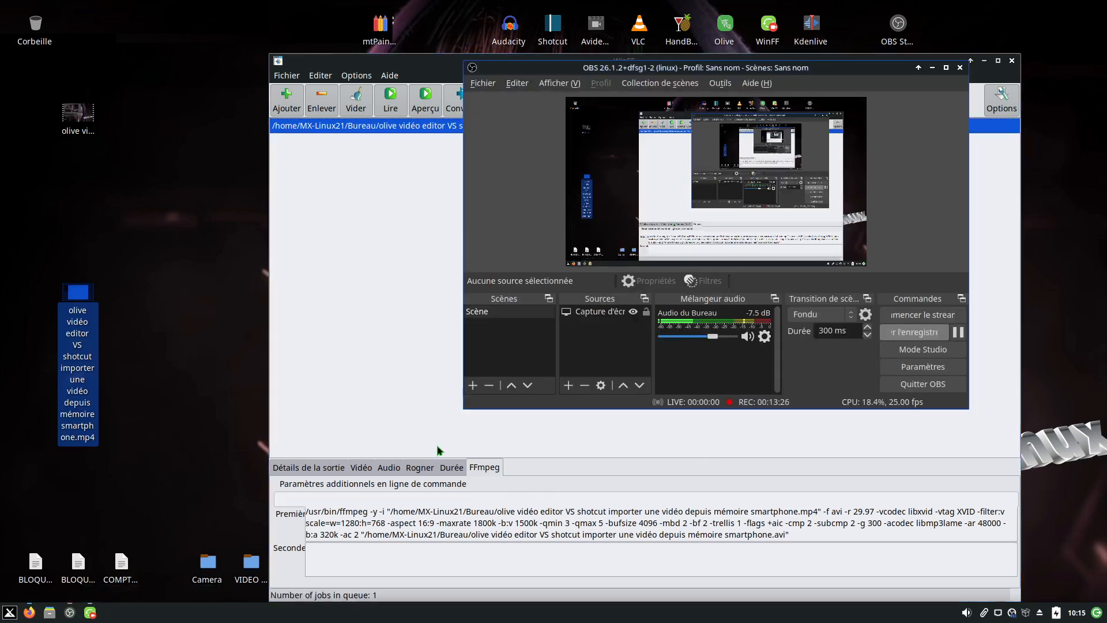